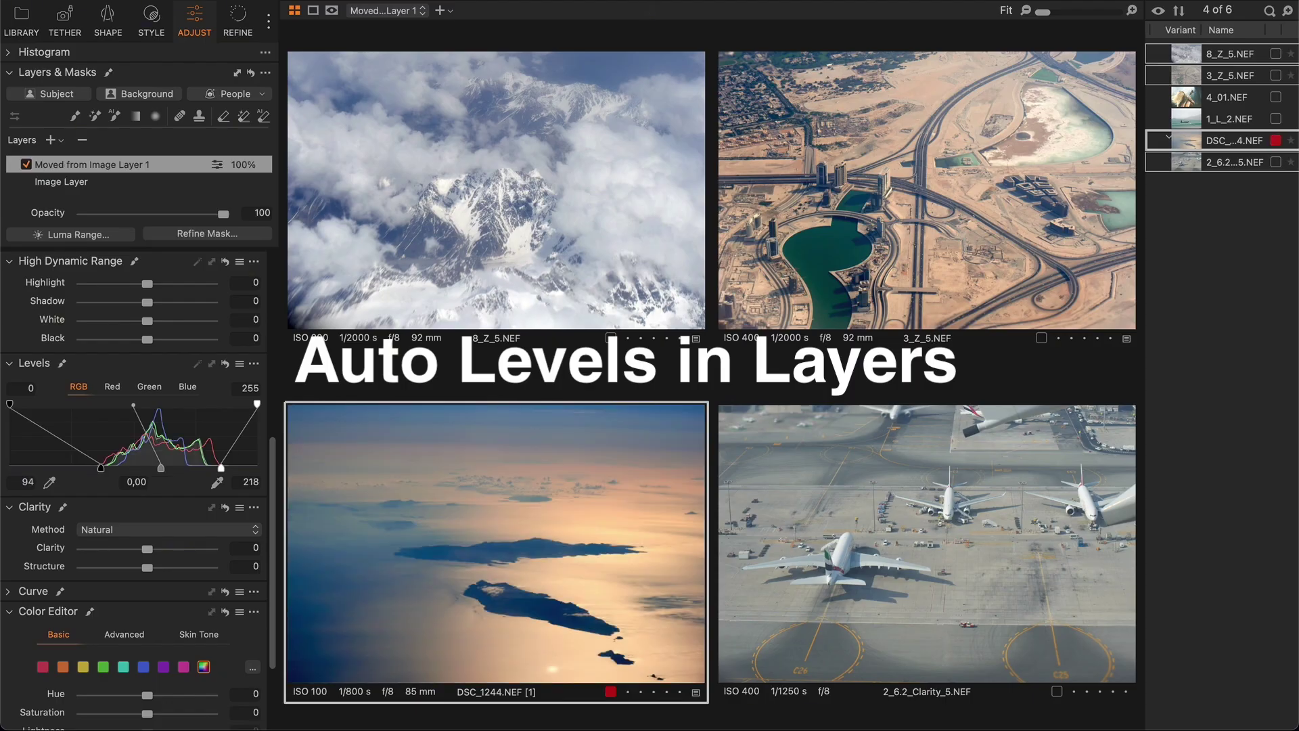
Step: Dismiss the completion message and preview the levels, eye, and everything-except-skin-and-hair masks
key("Return")
key("m")
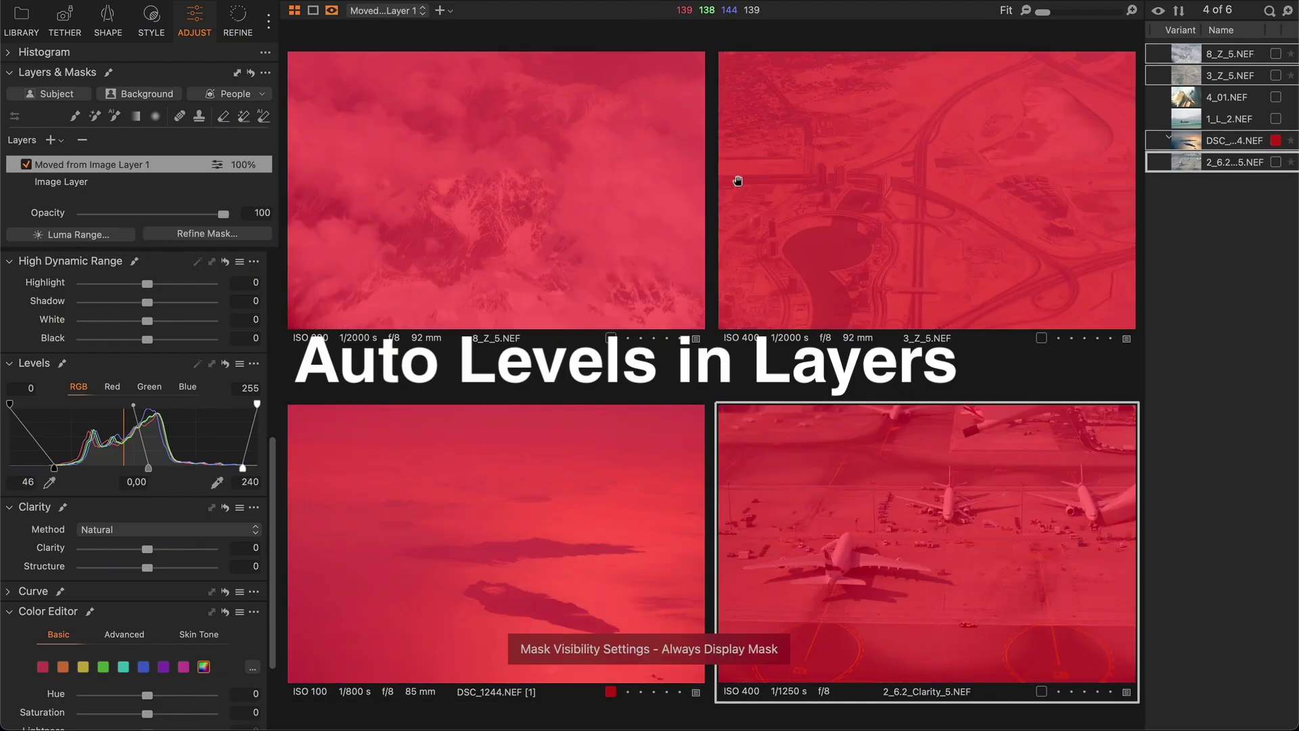
key("m")
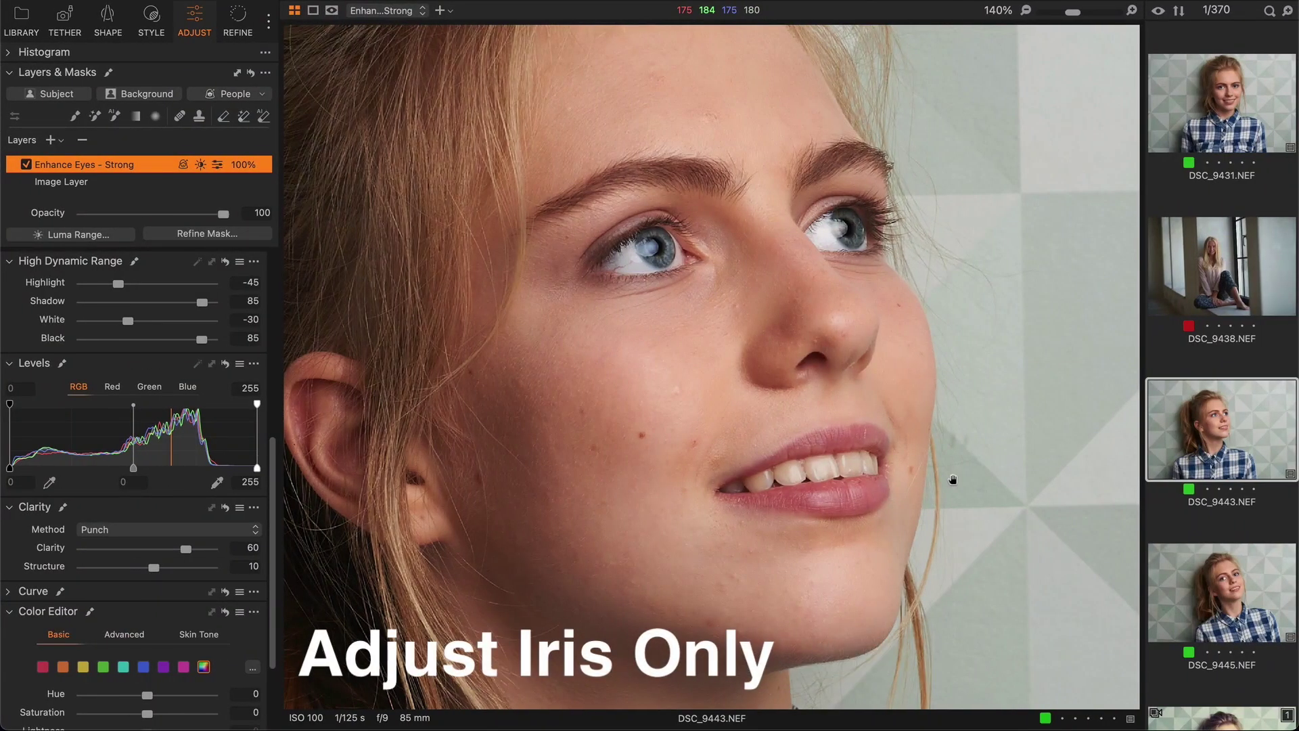
key("m")
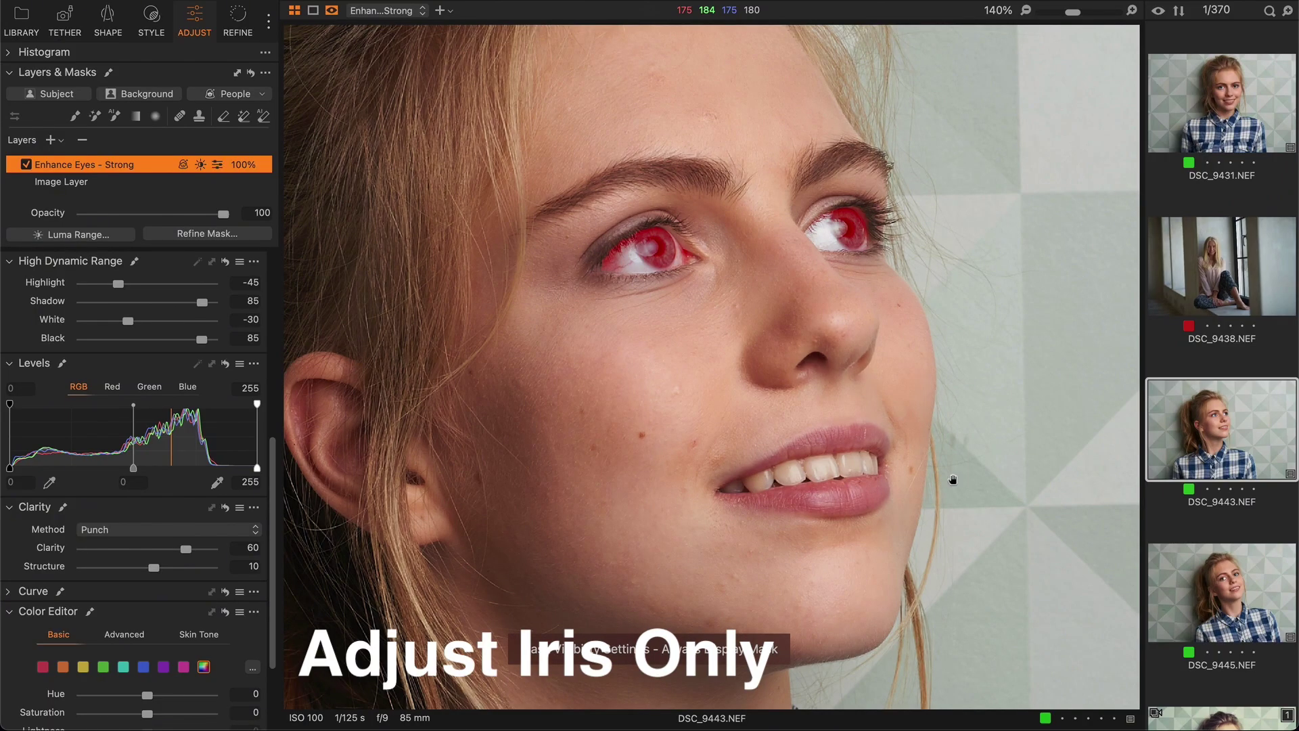
key("m")
left_click(26, 165)
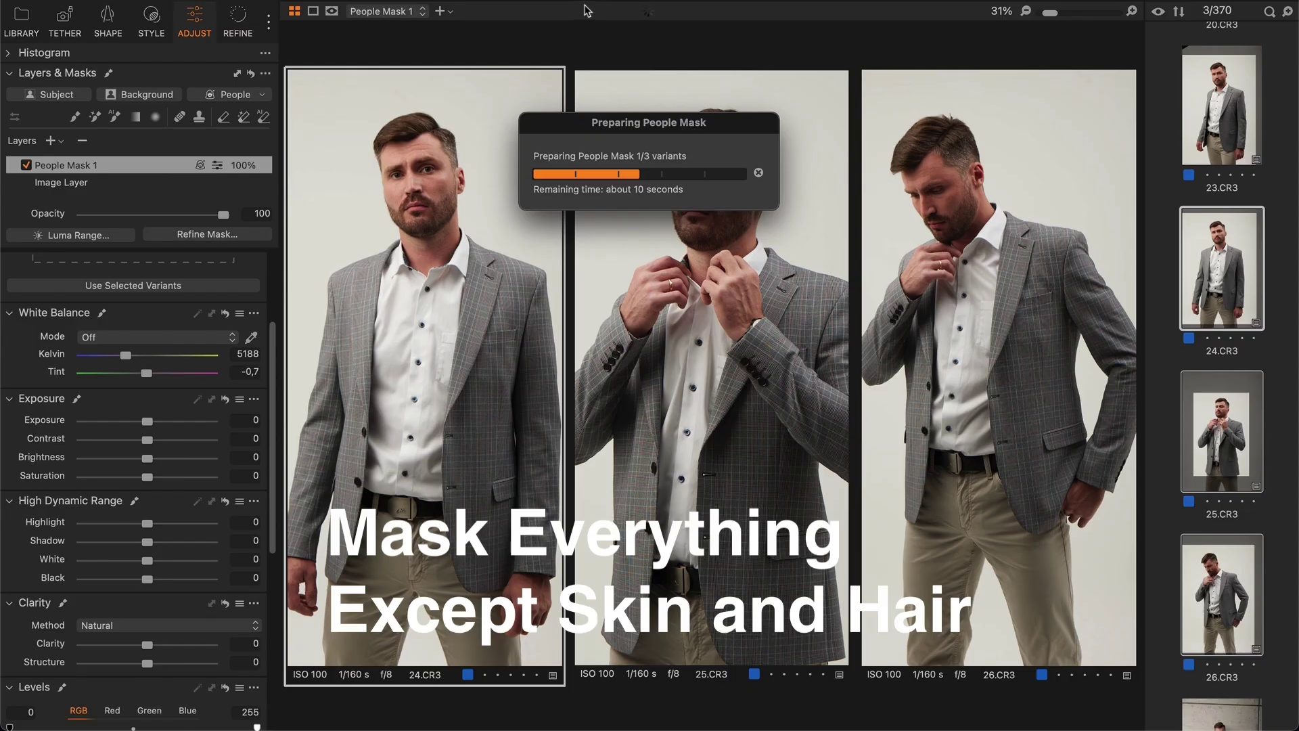
key("m")
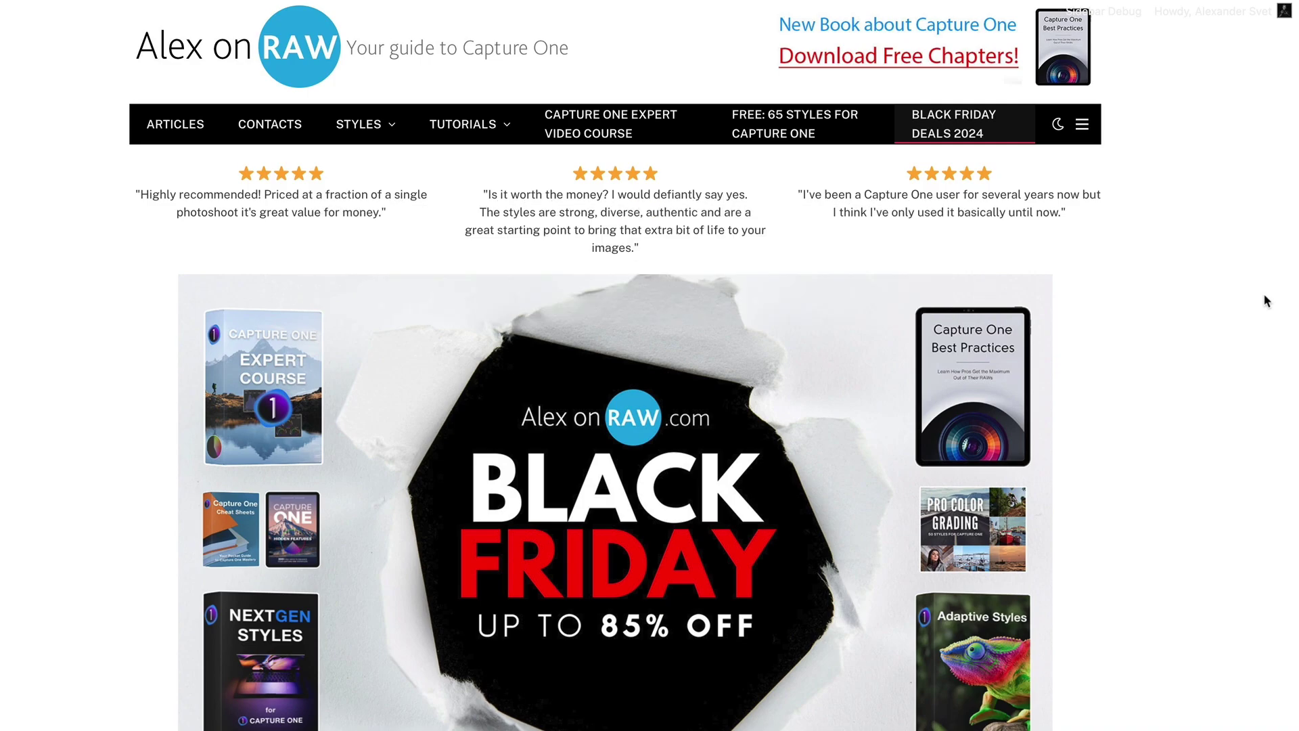
Step: Scroll the Black Friday page down to the Expert All-Access Collection bundle
scroll(1263, 299, "down", 10)
scroll(1263, 296, "down", 10)
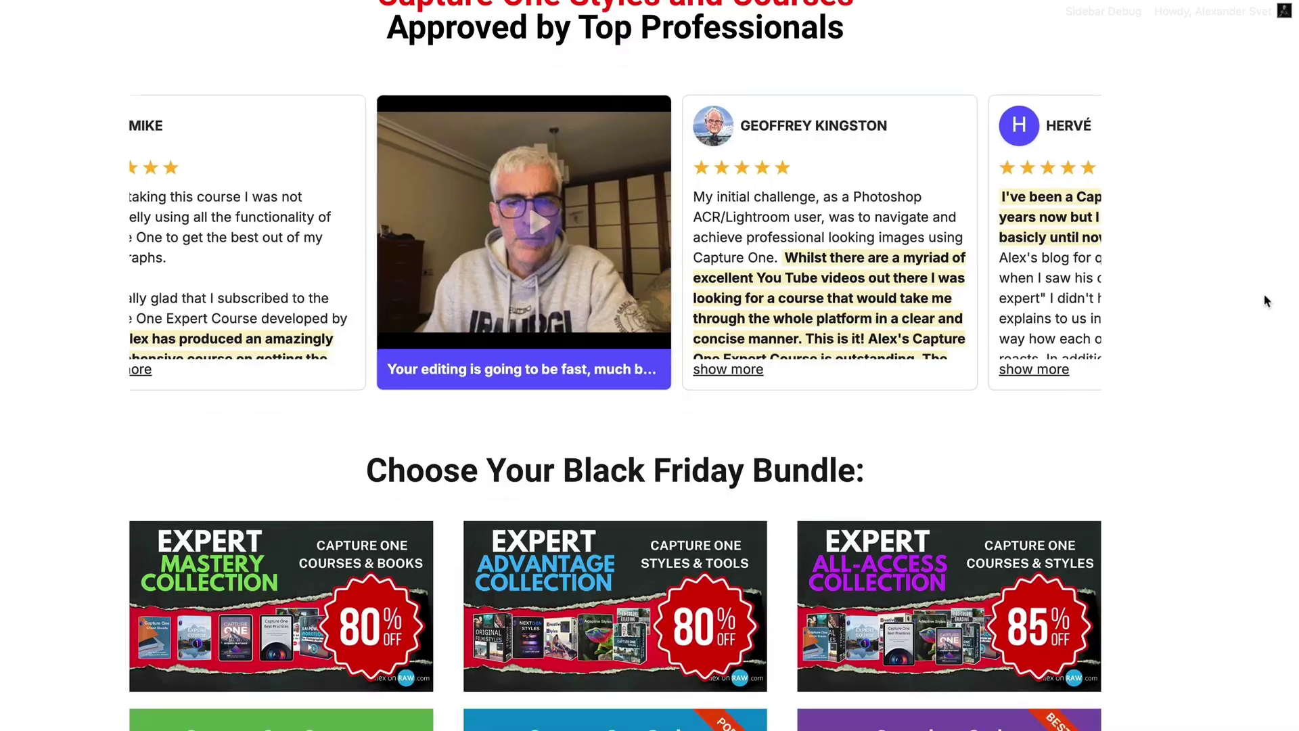
scroll(1264, 294, "down", 2)
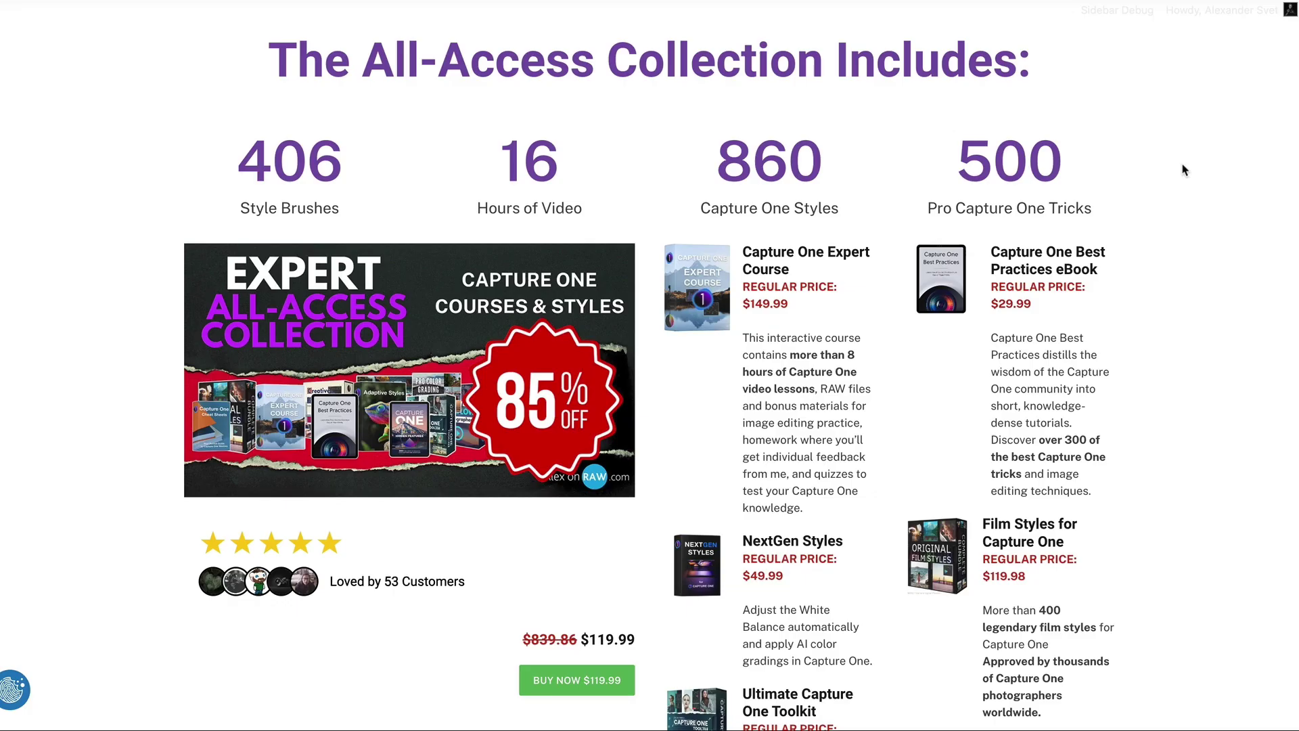
Step: Scroll through the All-Access product list, reviews and Expert Course pricing cards
scroll(1184, 169, "down", 12)
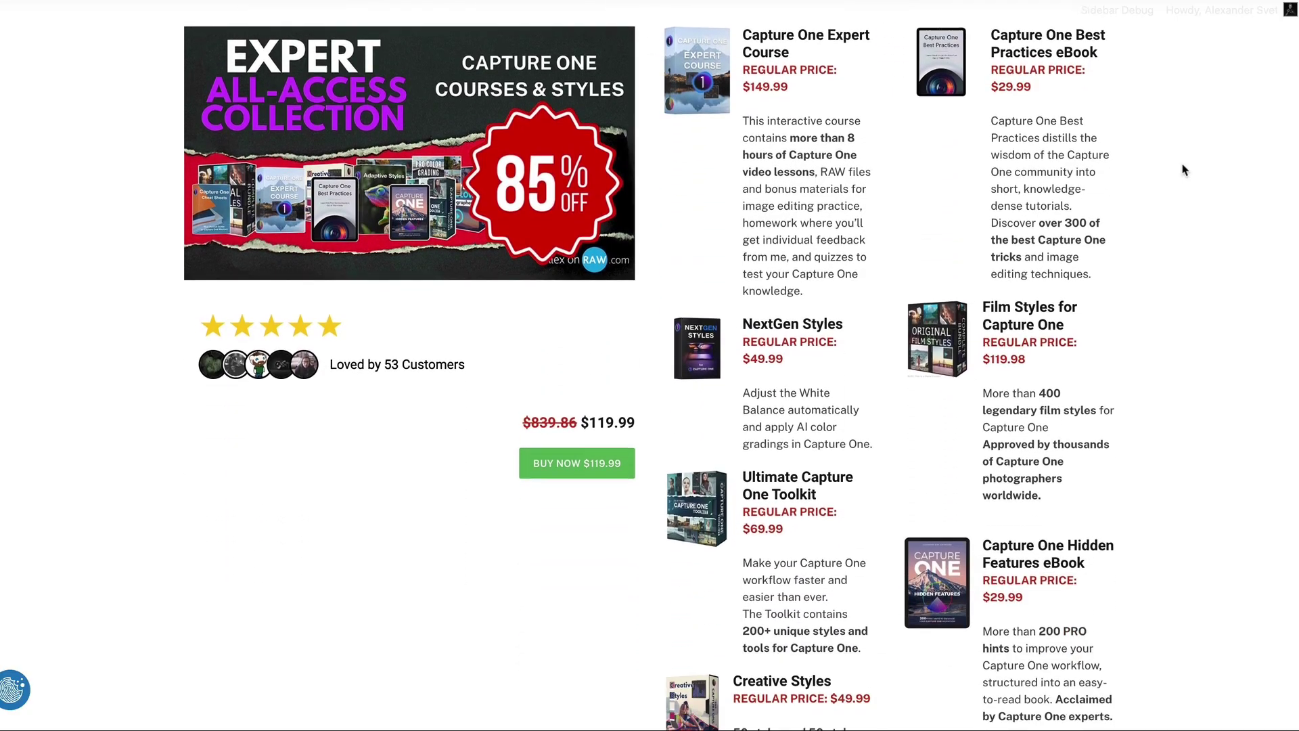
scroll(1184, 169, "down", 10)
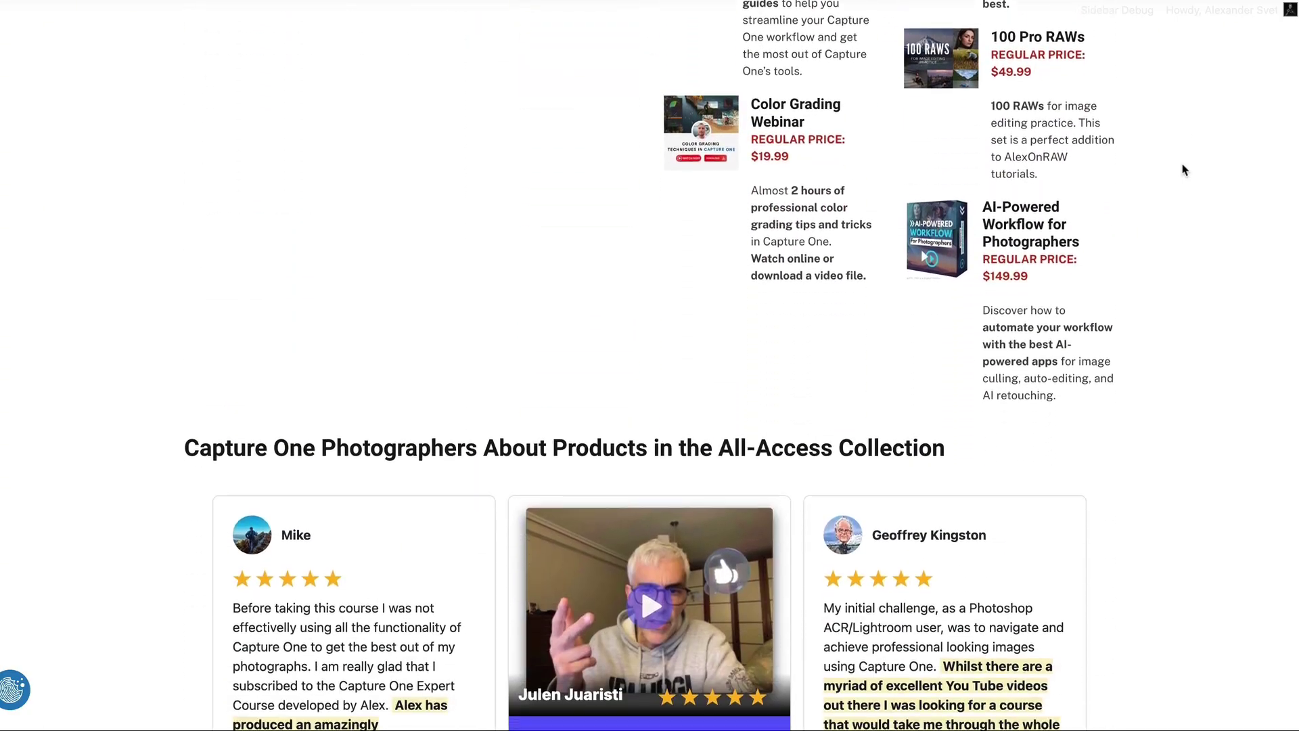
scroll(1184, 170, "down", 1)
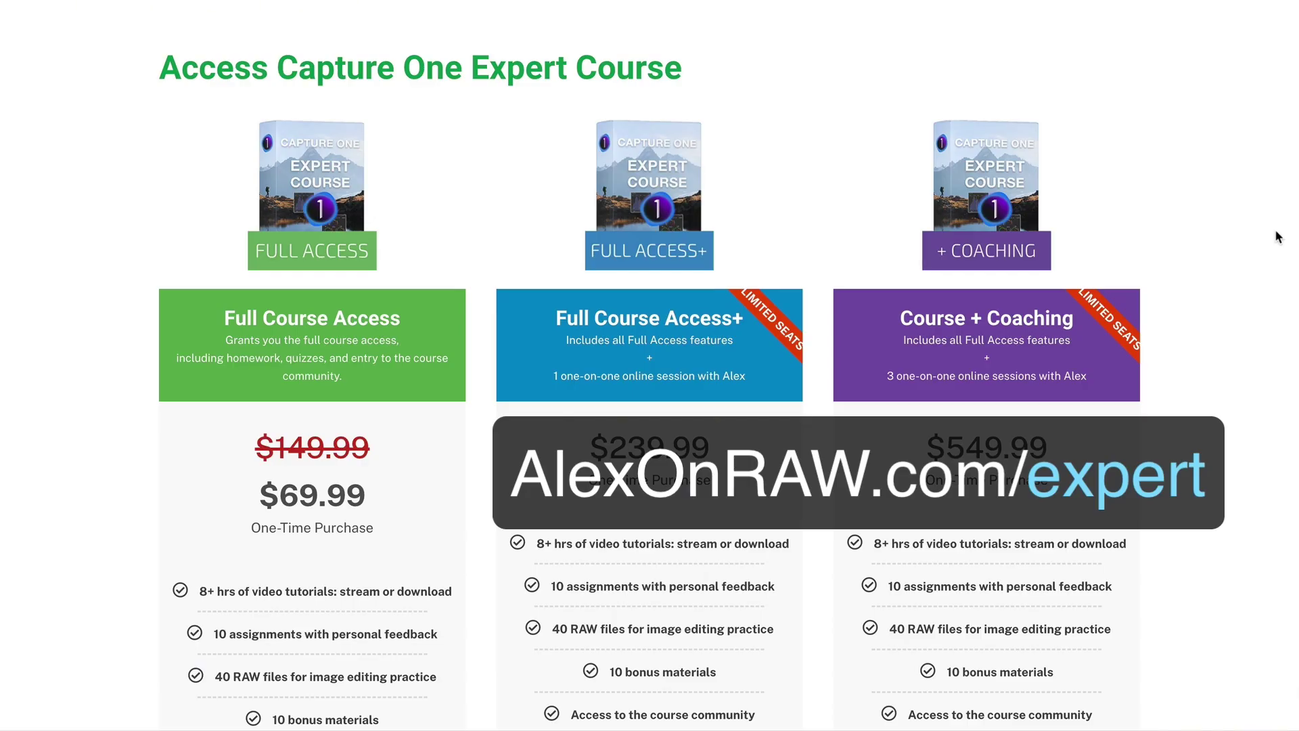
scroll(1277, 236, "down", 15)
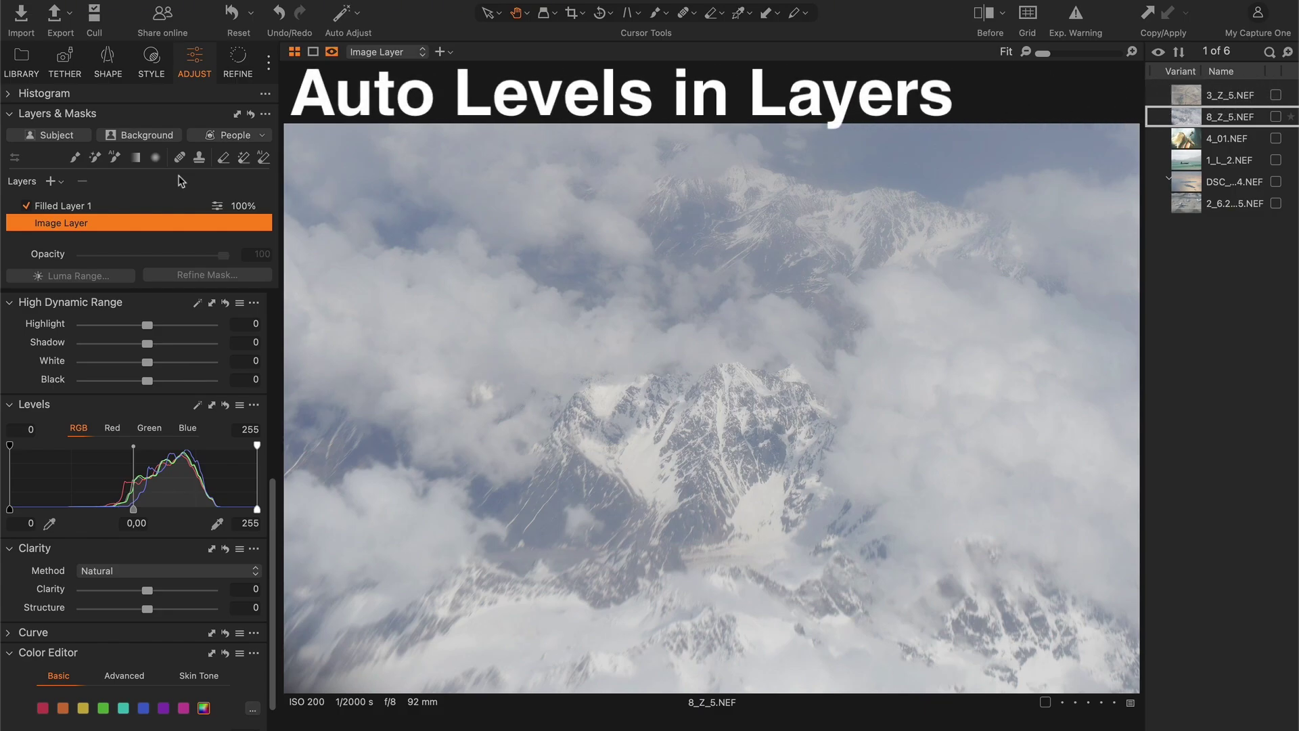
Step: Delete Filled Layer 1 and apply auto levels to the mountain photo
left_click(161, 206)
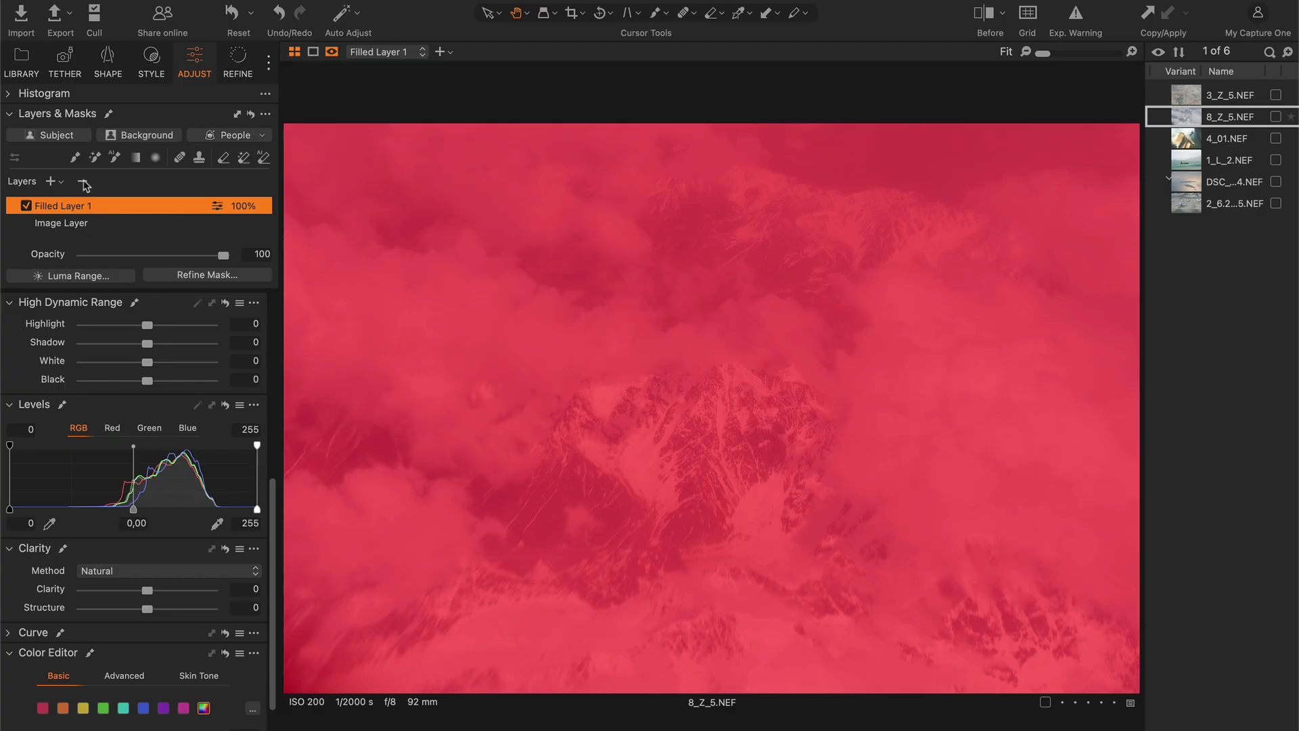
left_click(84, 182)
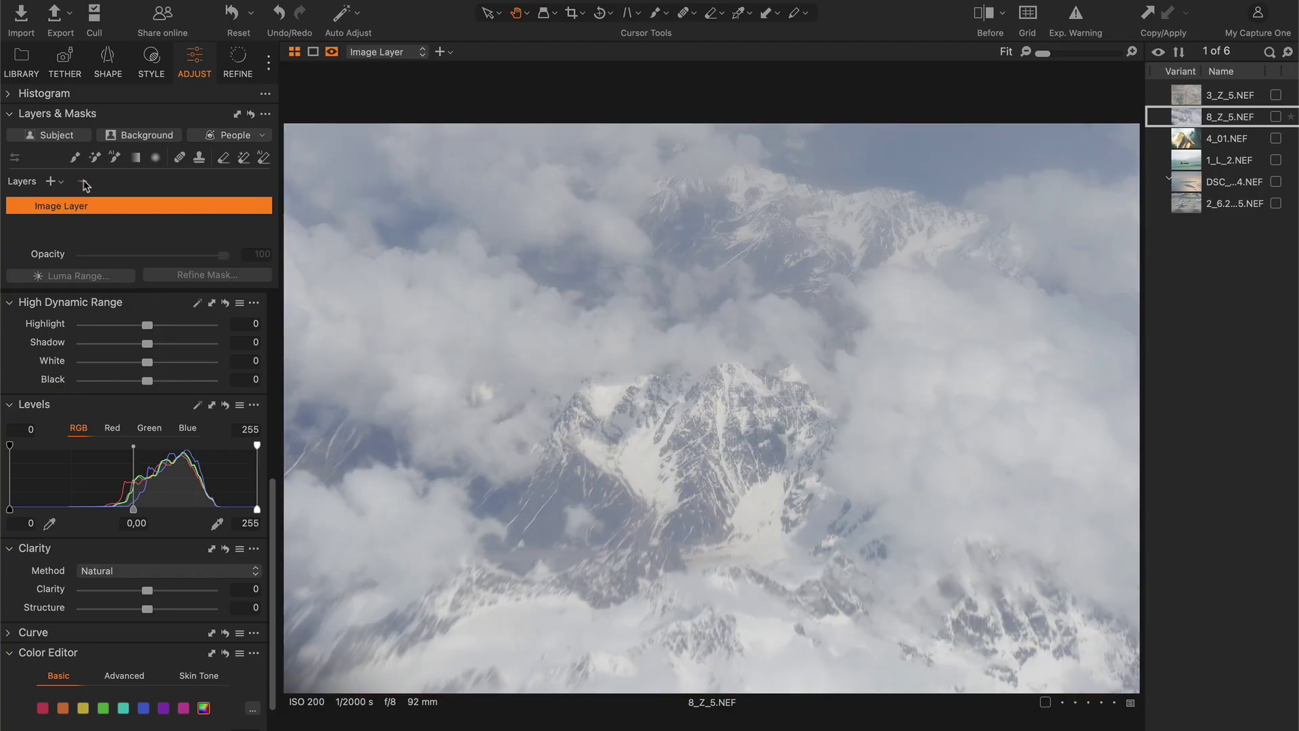
left_click(196, 407)
Step: Move the Image Layer adjustments to a new layer and toggle it to compare
right_click(57, 205)
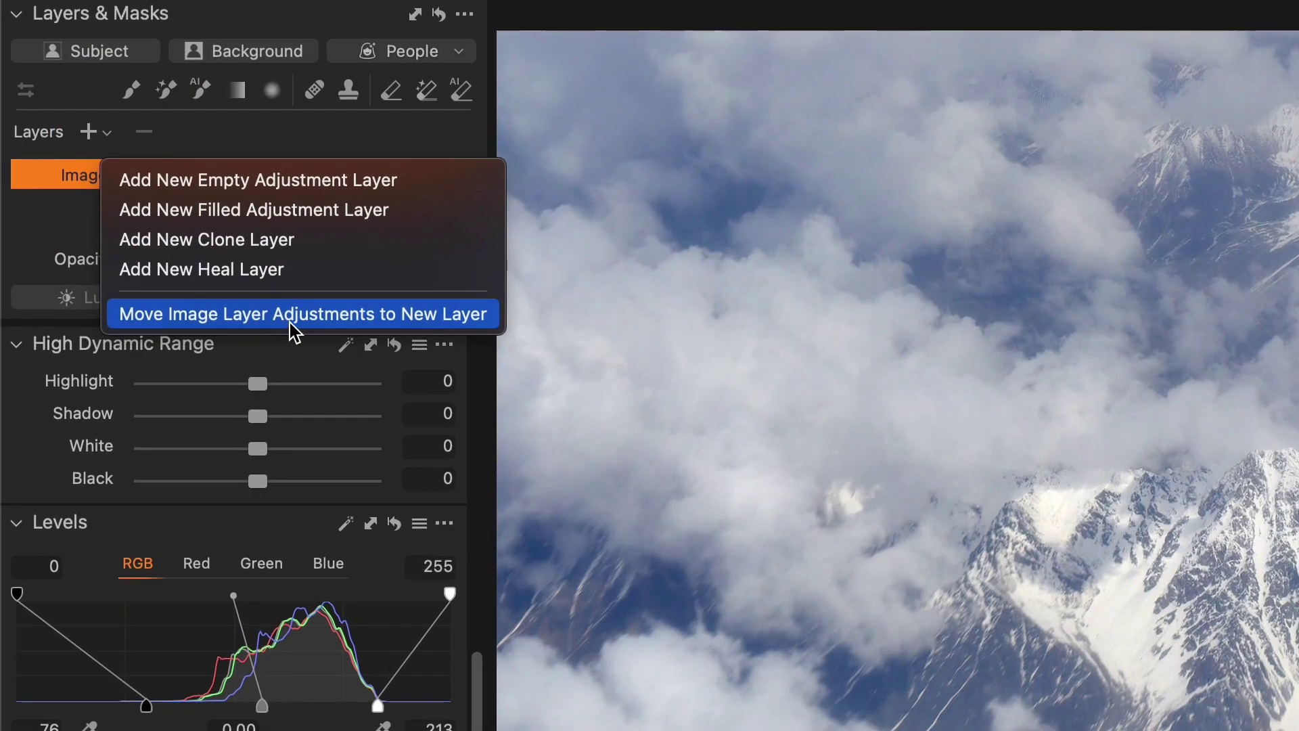
left_click(167, 289)
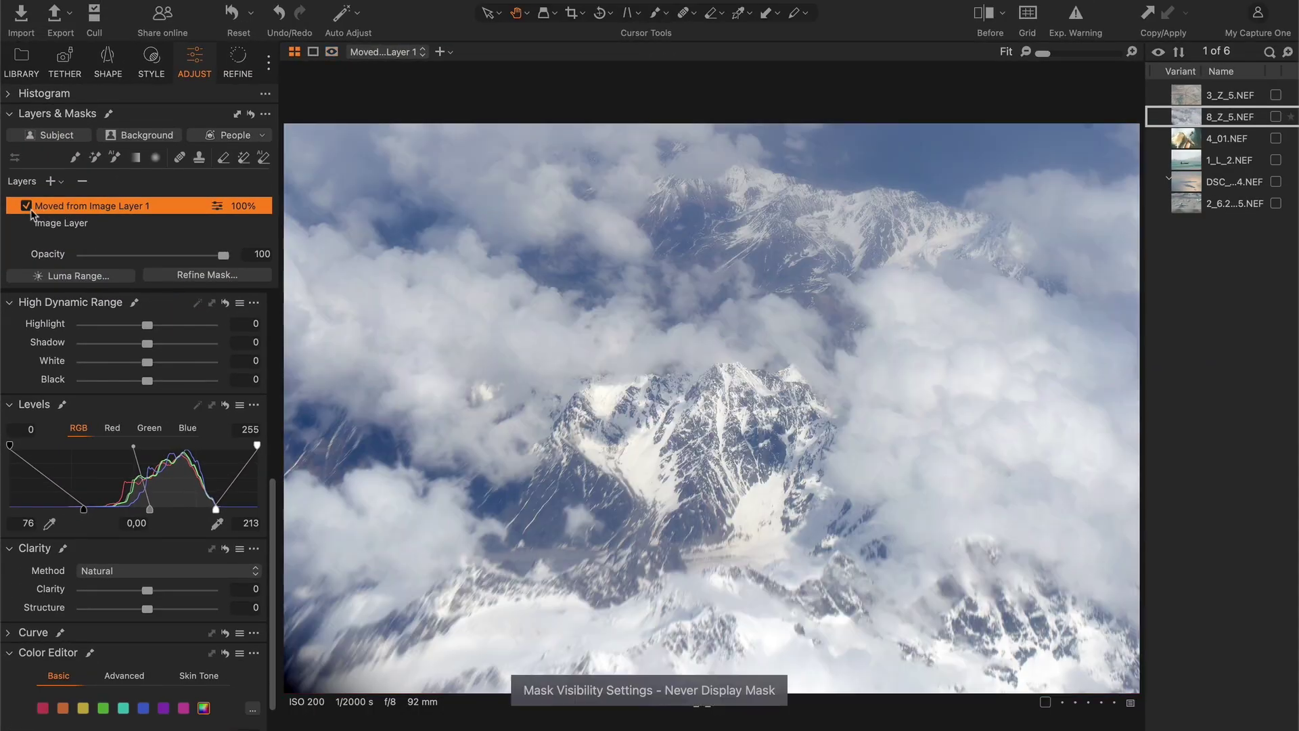
key("m")
left_click(26, 207)
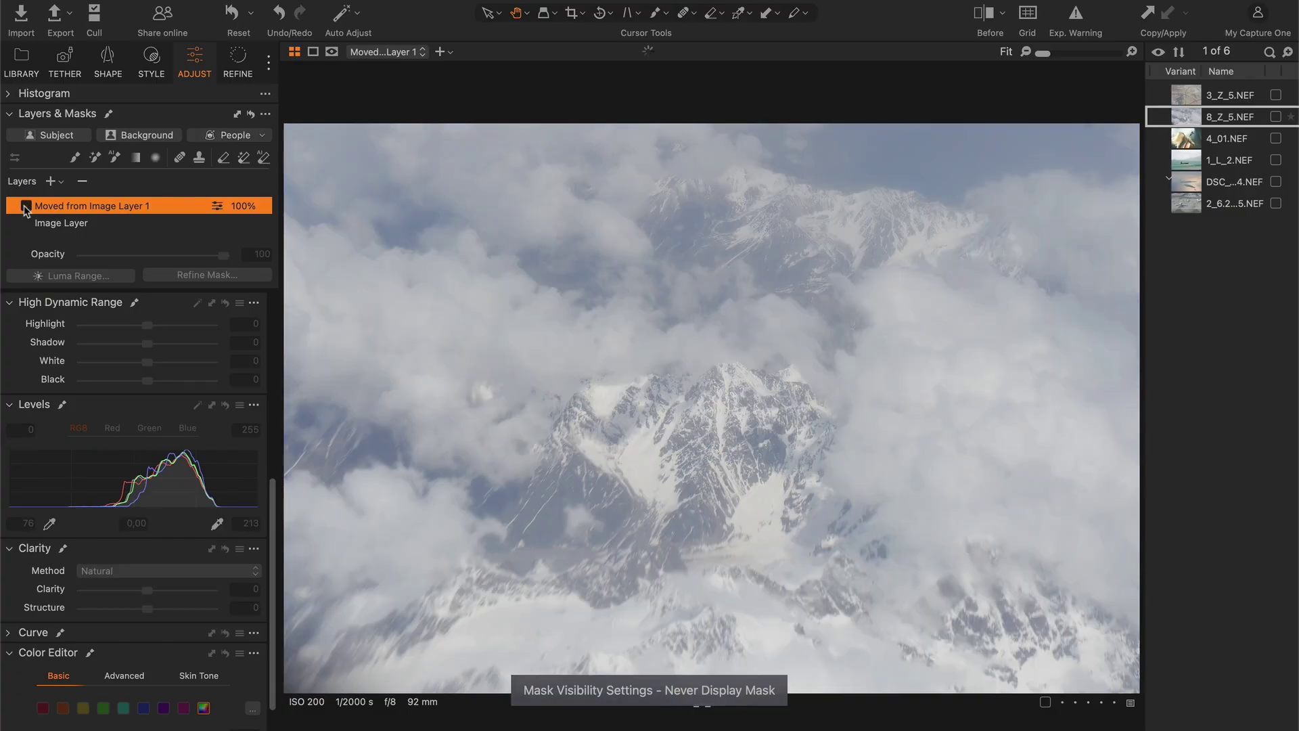
left_click(25, 206)
left_click(25, 207)
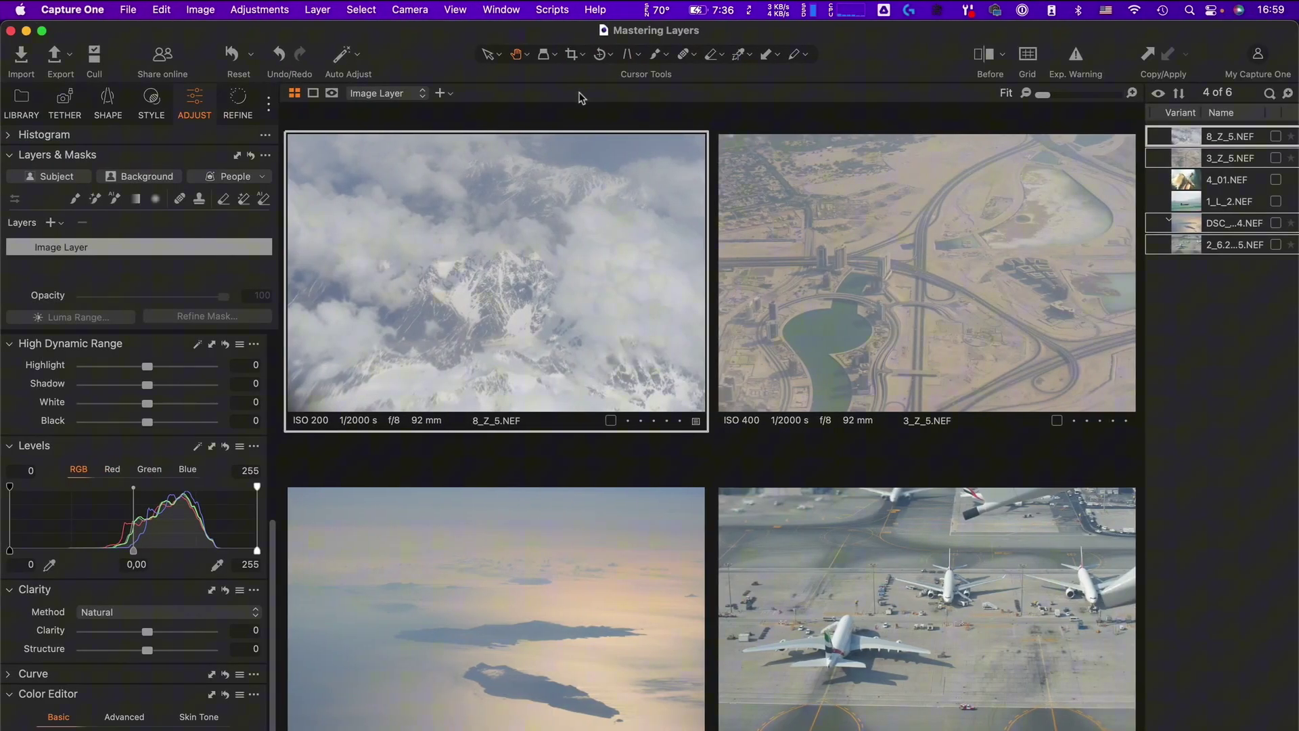
left_click(552, 10)
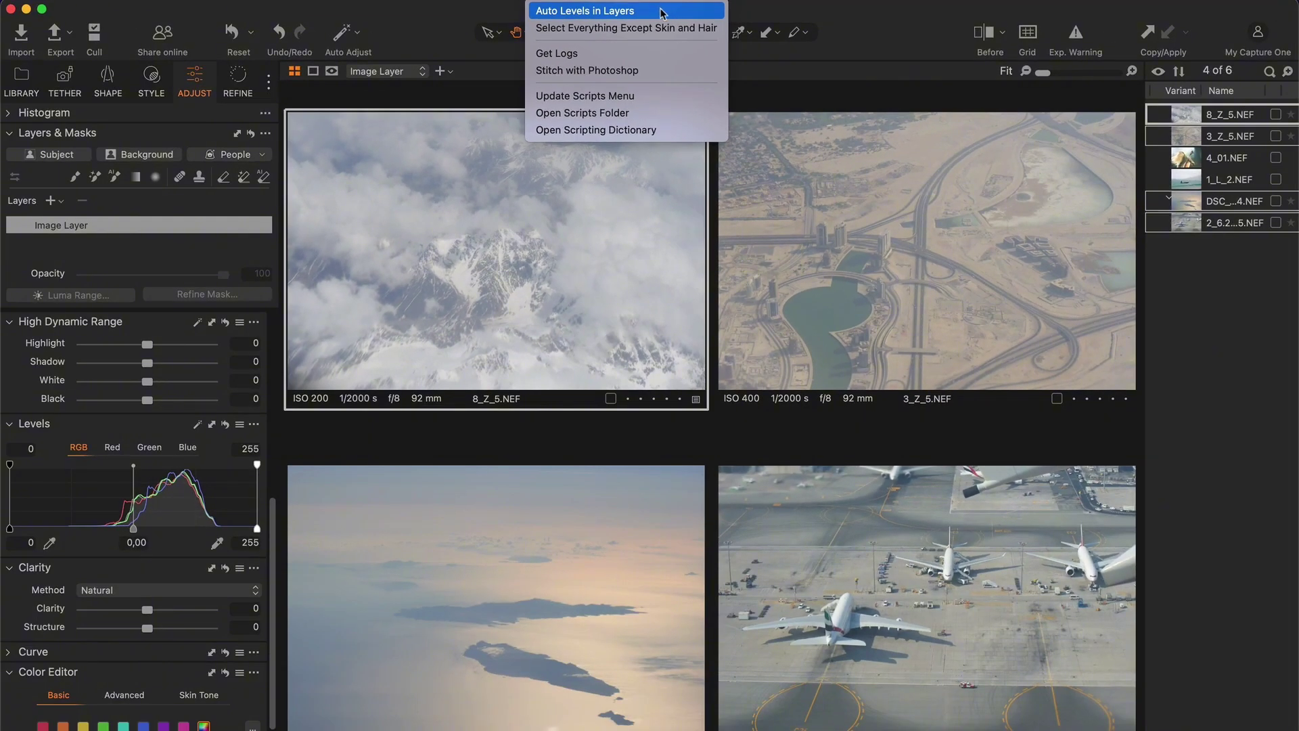
Step: Run Auto Levels in Layers on the four images, then check and toggle the levels layers
left_click(778, 55)
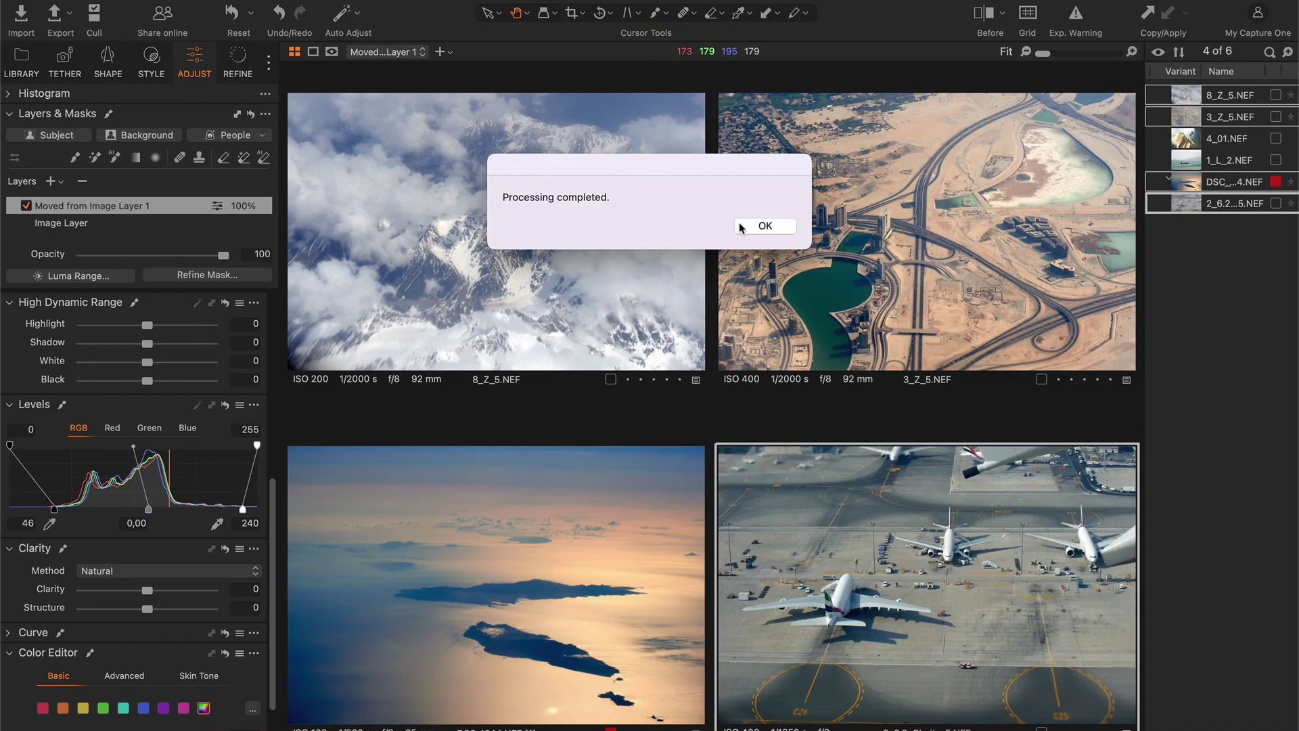
left_click(765, 225)
key("m")
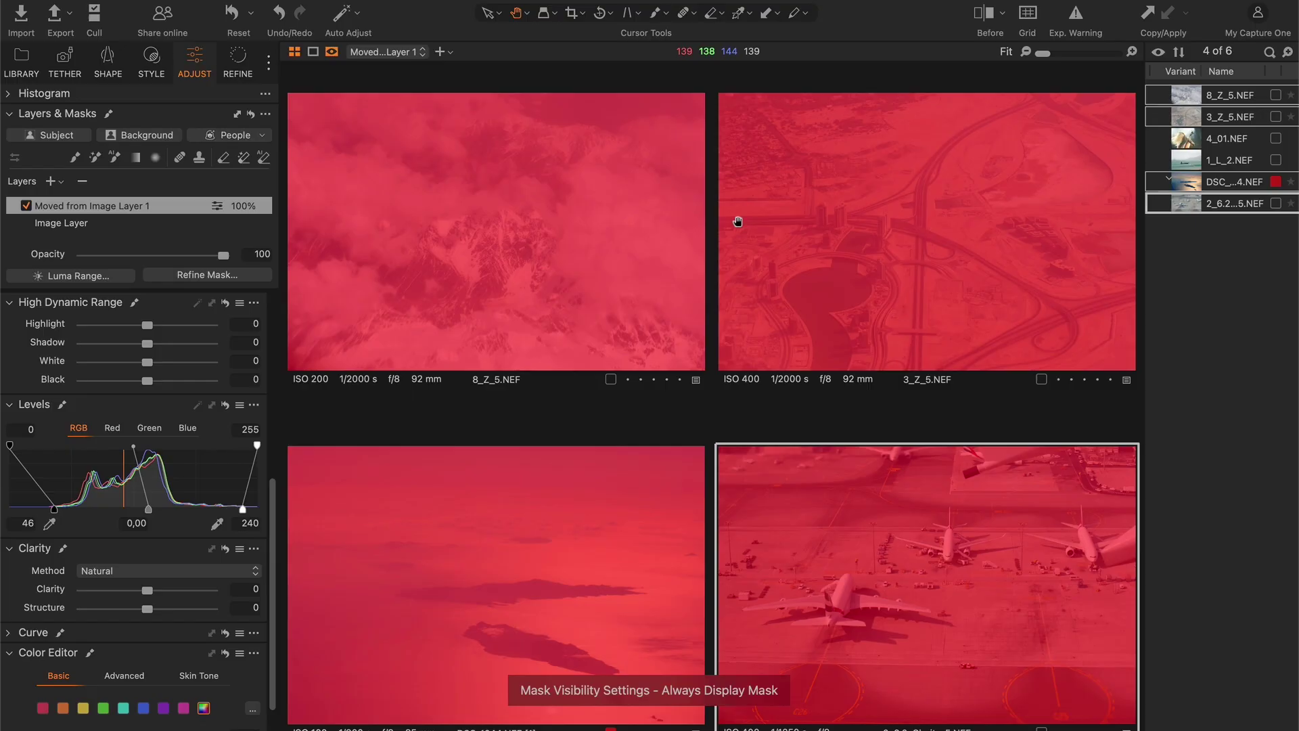
key("m")
left_click(25, 205)
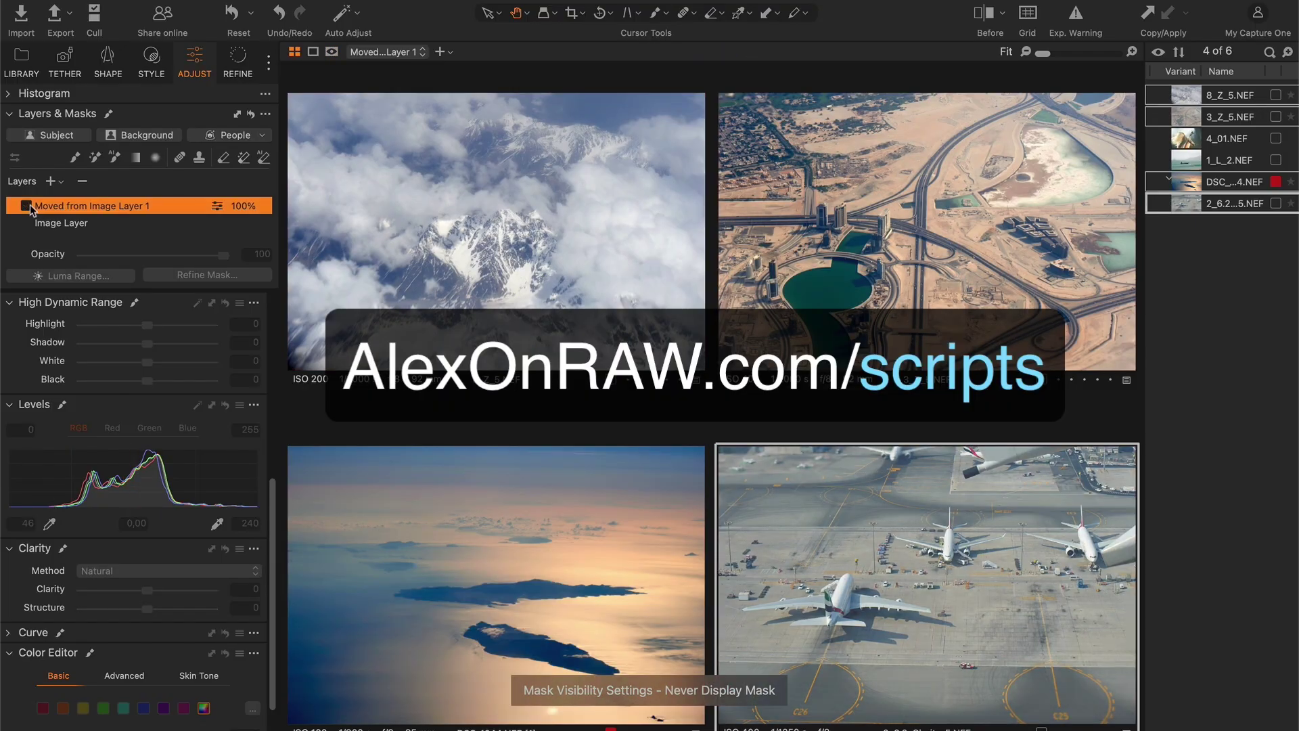
left_click(339, 223)
left_click(26, 205)
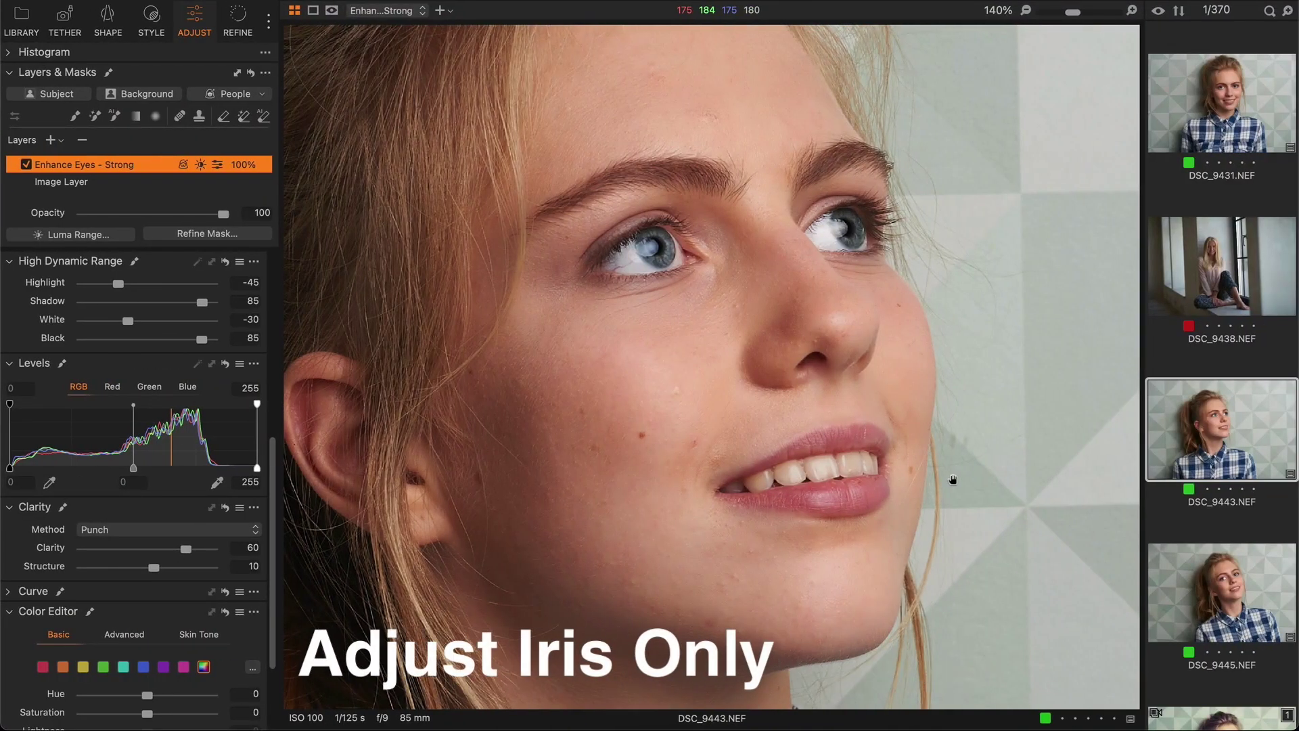
Step: Delete the Enhance Eyes - Strong layer and create a new People Eyes mask
key("m")
key("m")
left_click(26, 165)
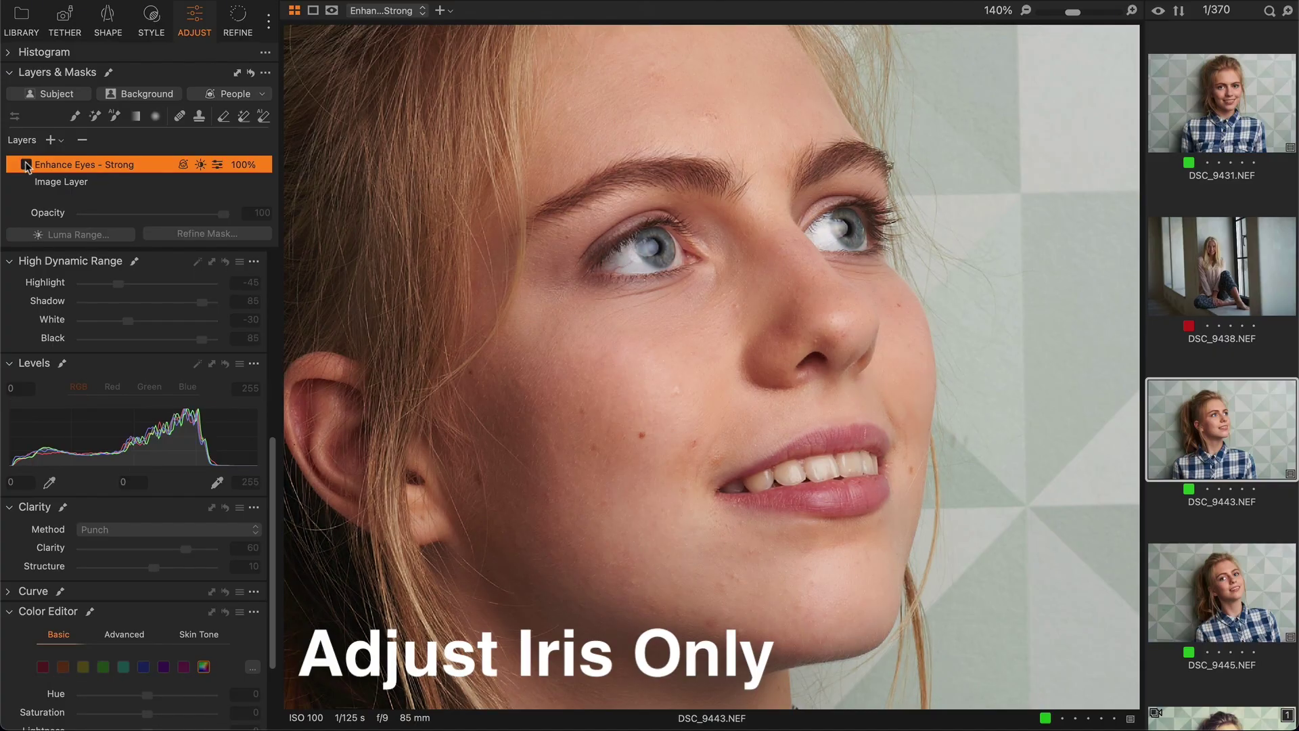
left_click(82, 139)
left_click(262, 94)
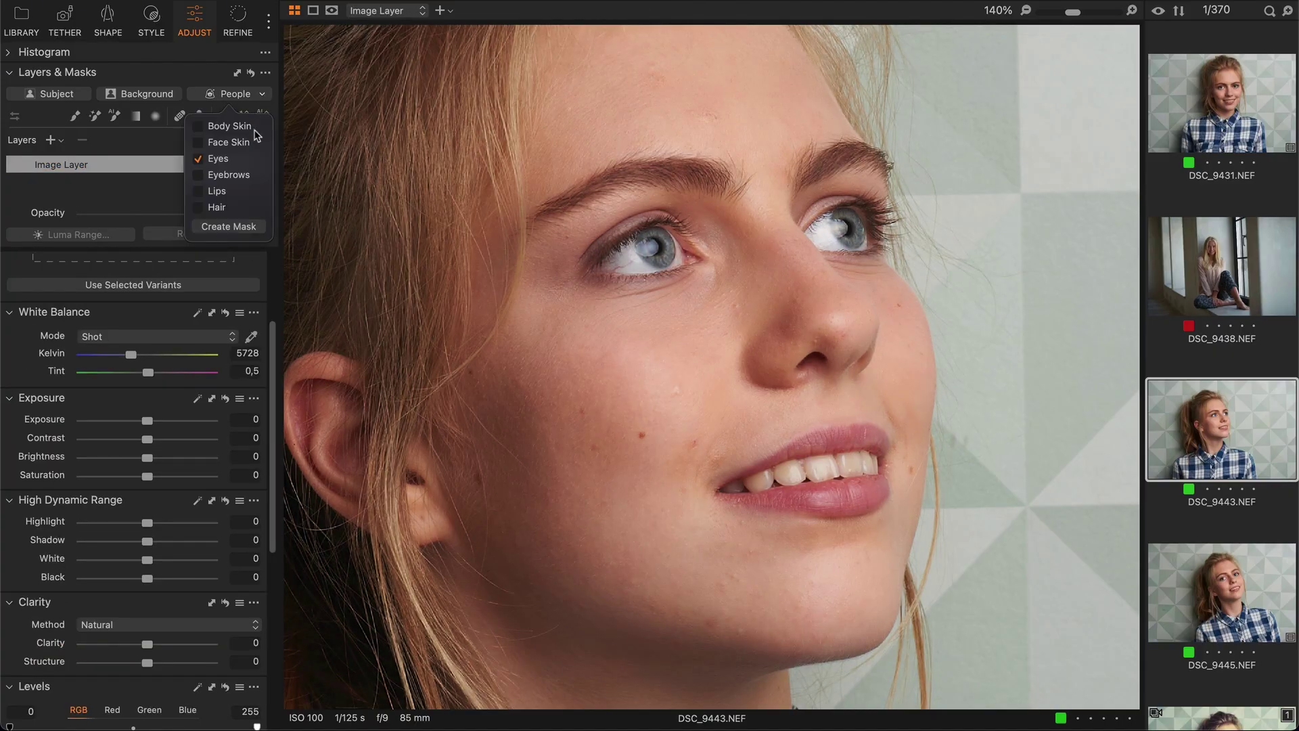
left_click(242, 230)
Step: Give the eyes contrast 18, saturation 35, highlight -41, shadow 65, white -45, black 64, clarity 64
key("m")
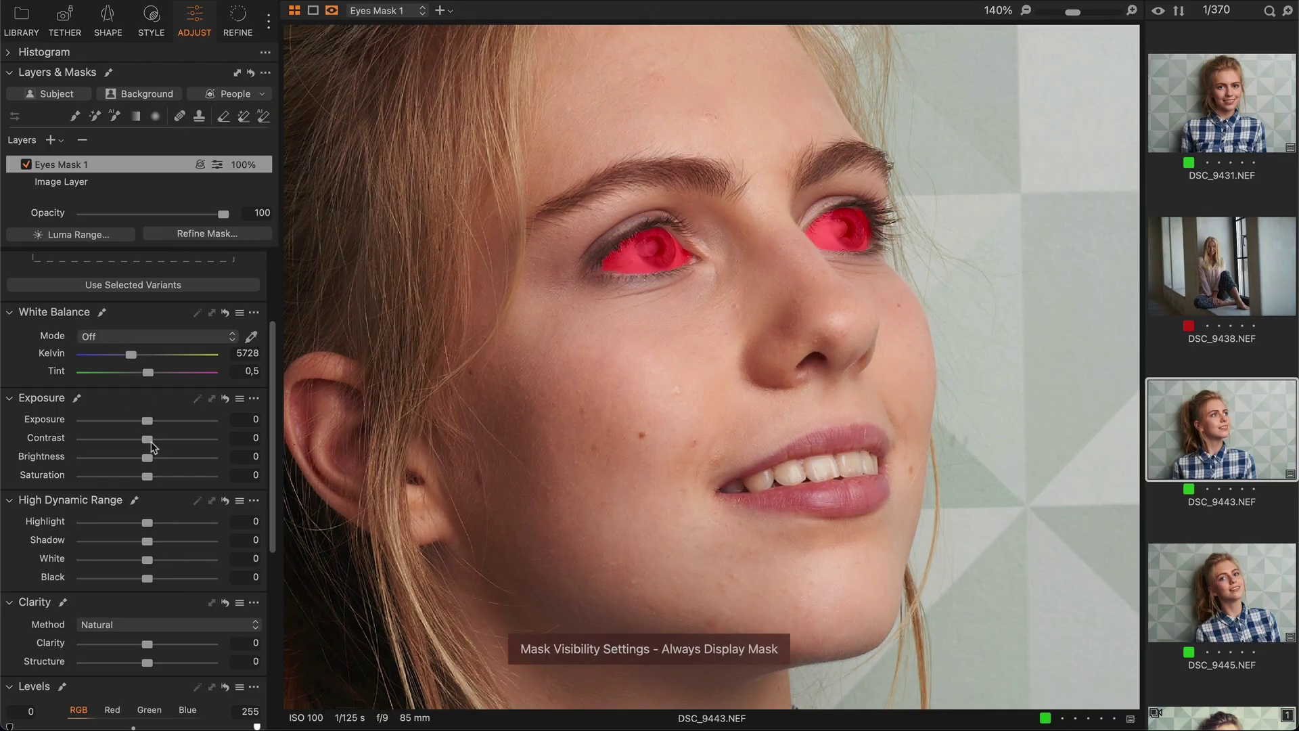
left_click_drag(148, 440, 171, 477)
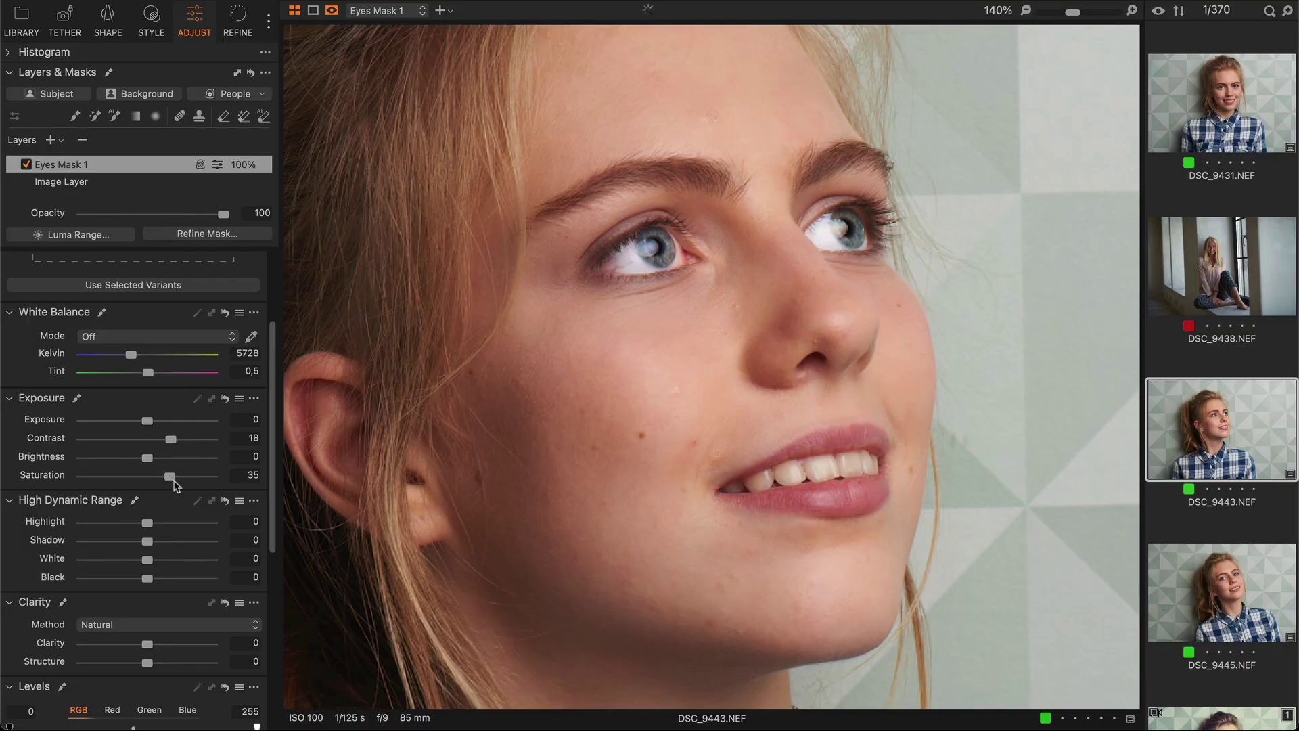
left_click_drag(148, 522, 189, 579)
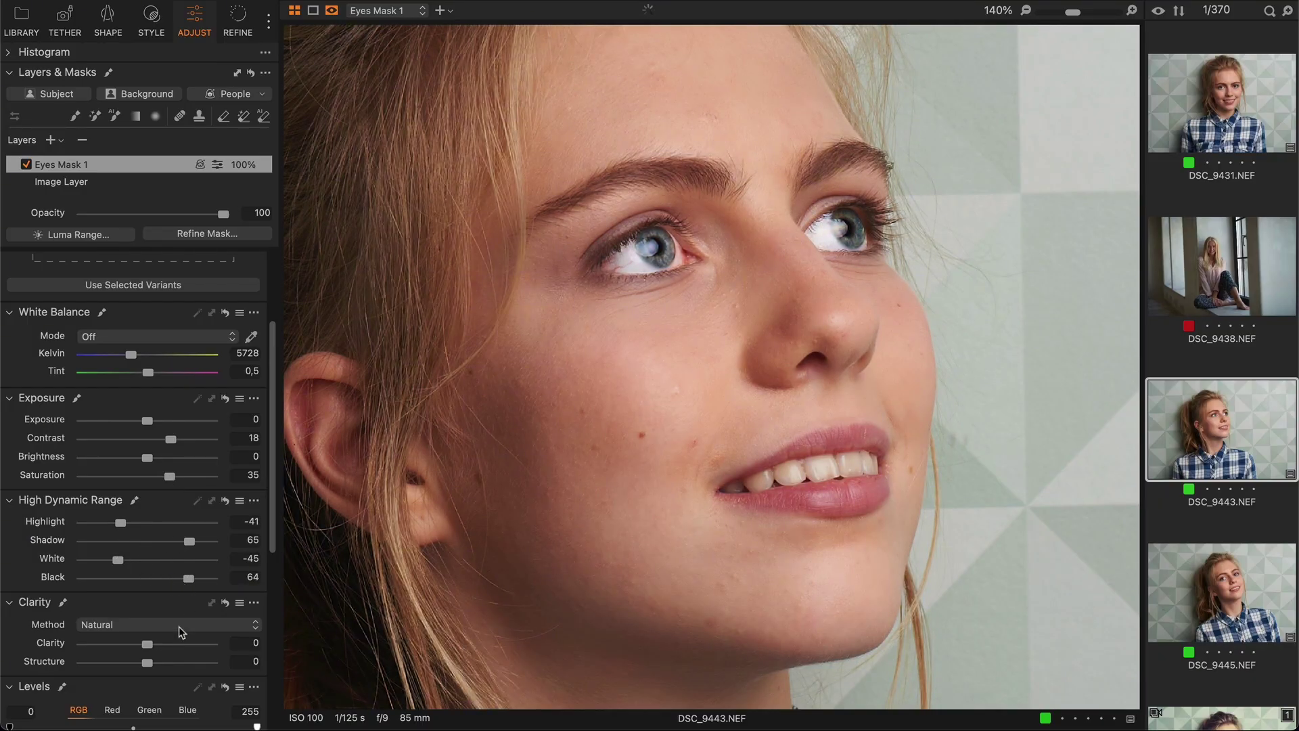
mouse_move(174, 646)
left_mouse_down()
mouse_move(202, 648)
mouse_move(190, 650)
left_mouse_up()
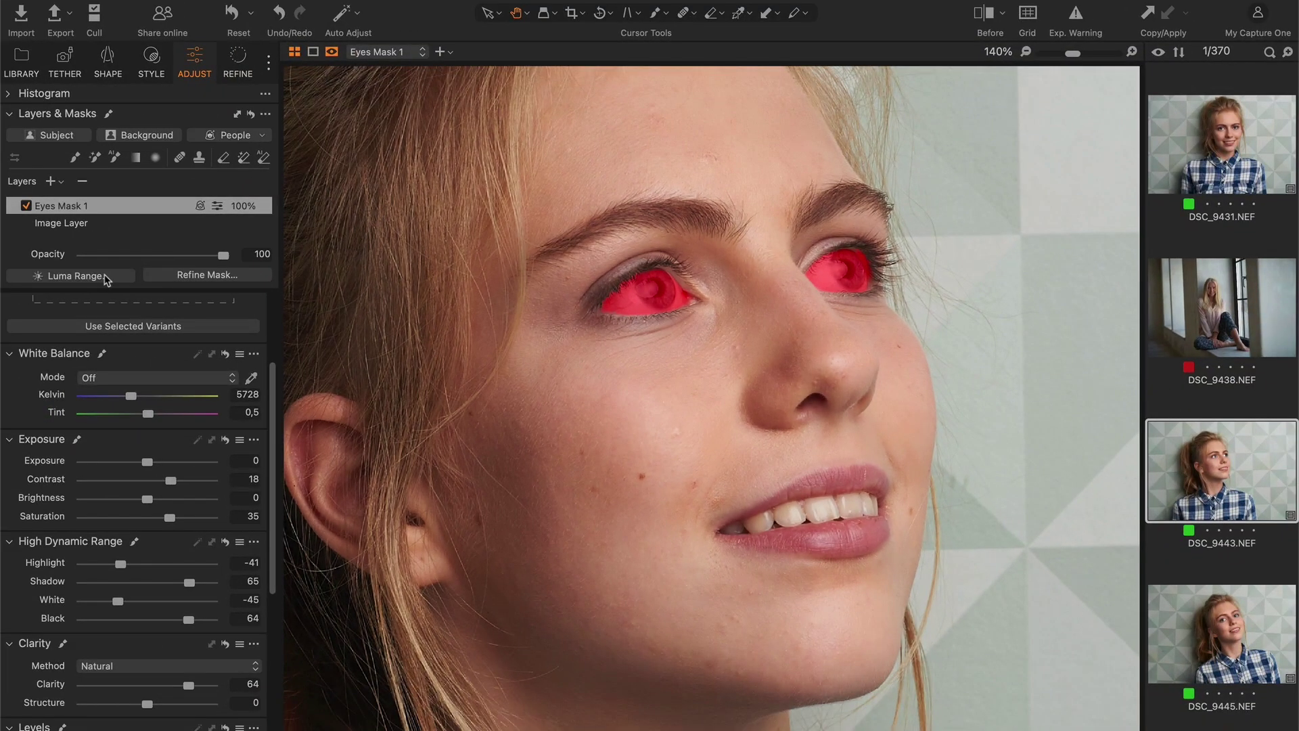
Step: Set the Eyes mask luma range to 0–57 with the falloff widened to about 199
left_click(107, 276)
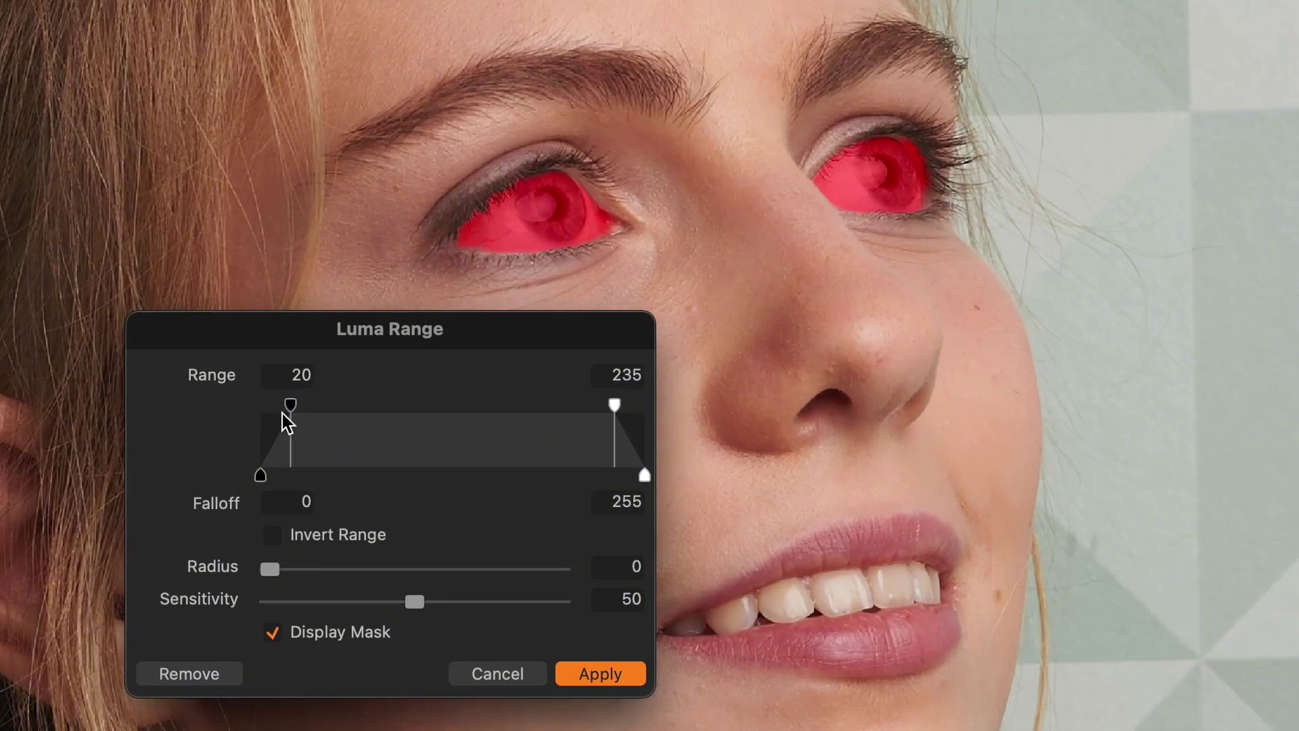
left_click_drag(507, 404, 488, 412)
left_click_drag(258, 423, 252, 424)
left_click_drag(617, 420, 585, 440)
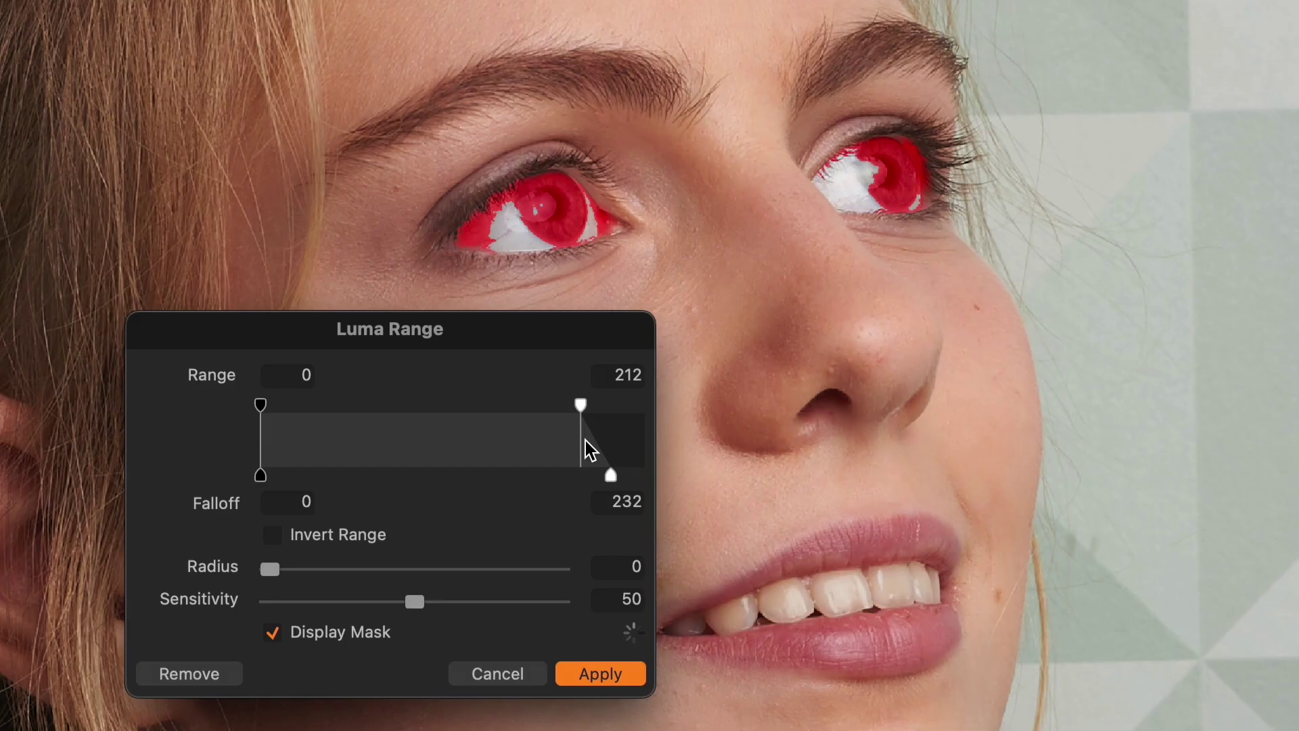
left_click_drag(586, 448, 526, 474)
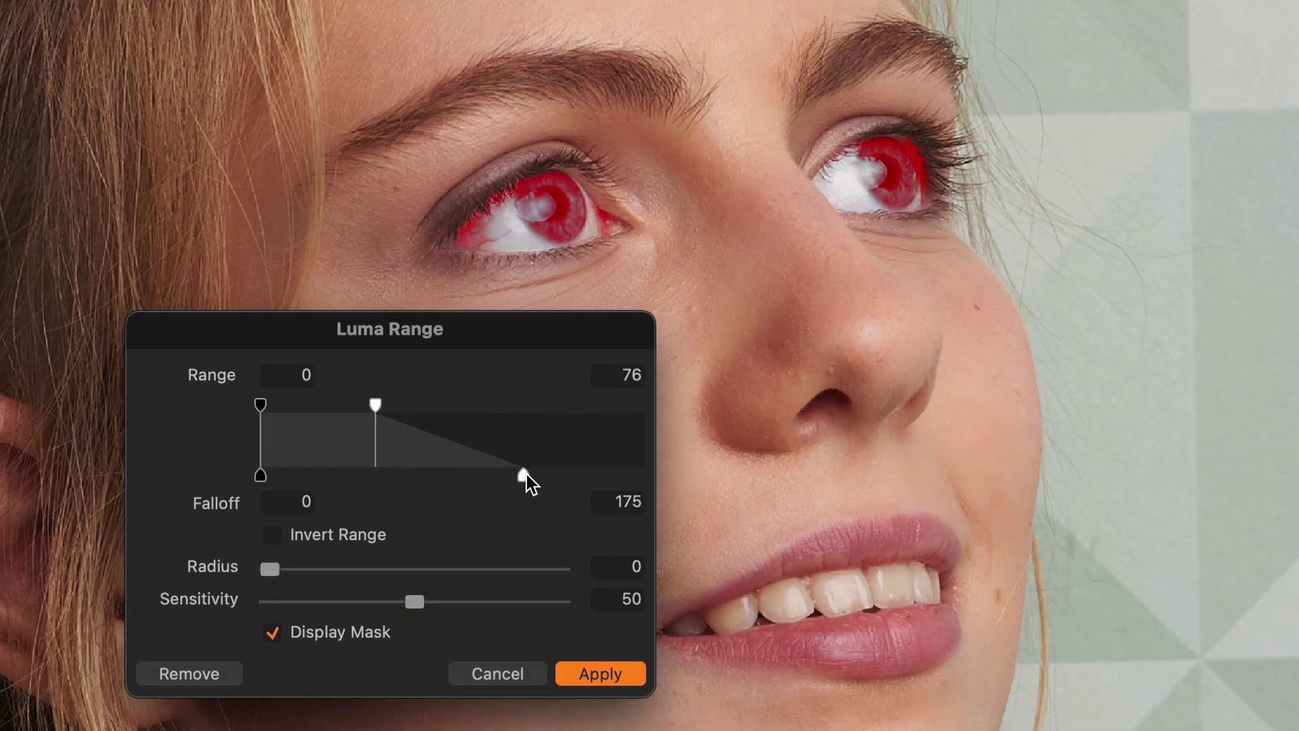
left_click_drag(371, 415, 345, 419)
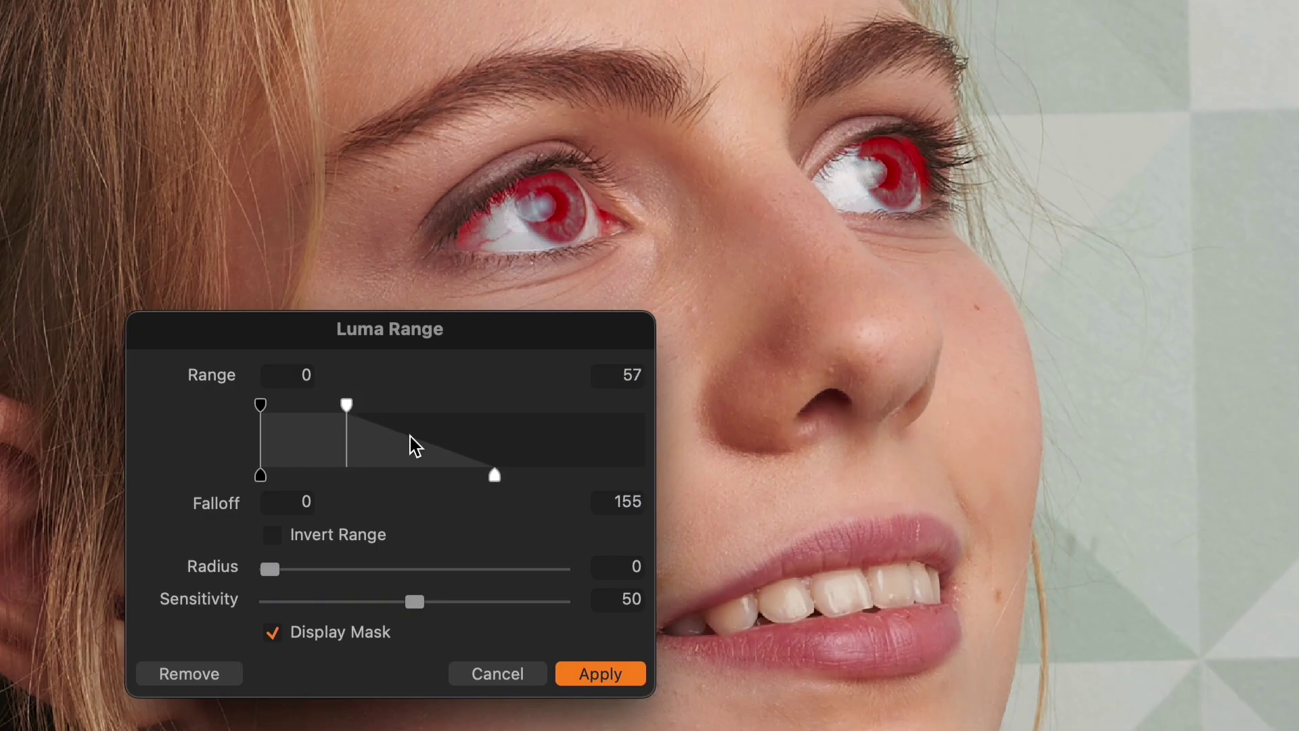
left_click_drag(492, 475, 559, 478)
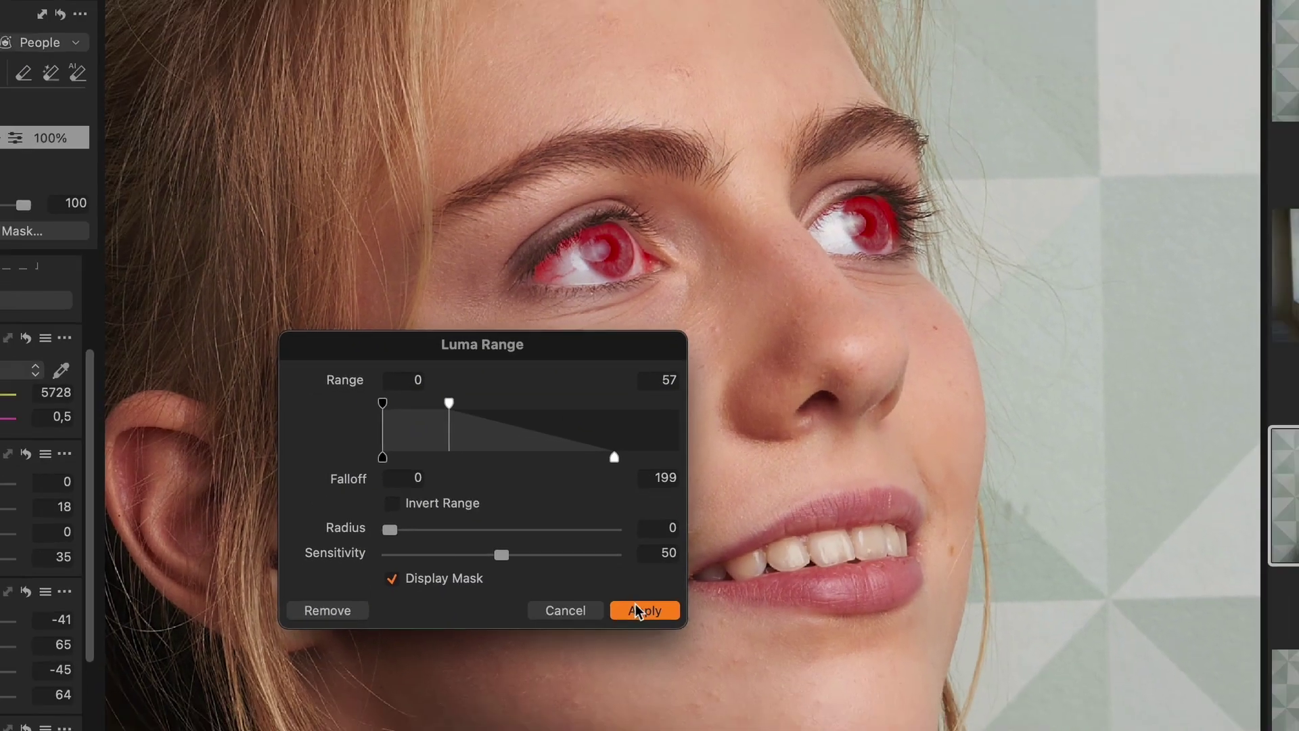
Step: Apply the luma range, hide the mask overlay, and toggle Eyes Mask 1 to compare
left_click(593, 672)
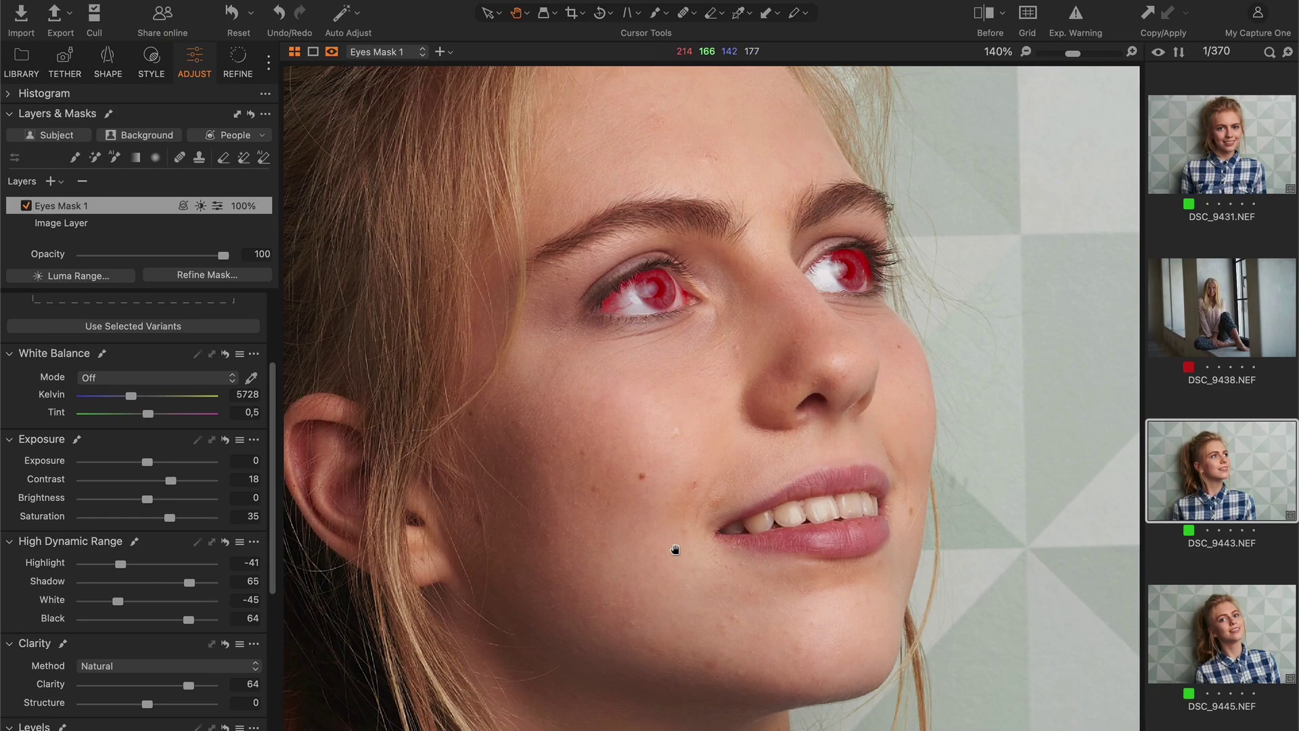
key("m")
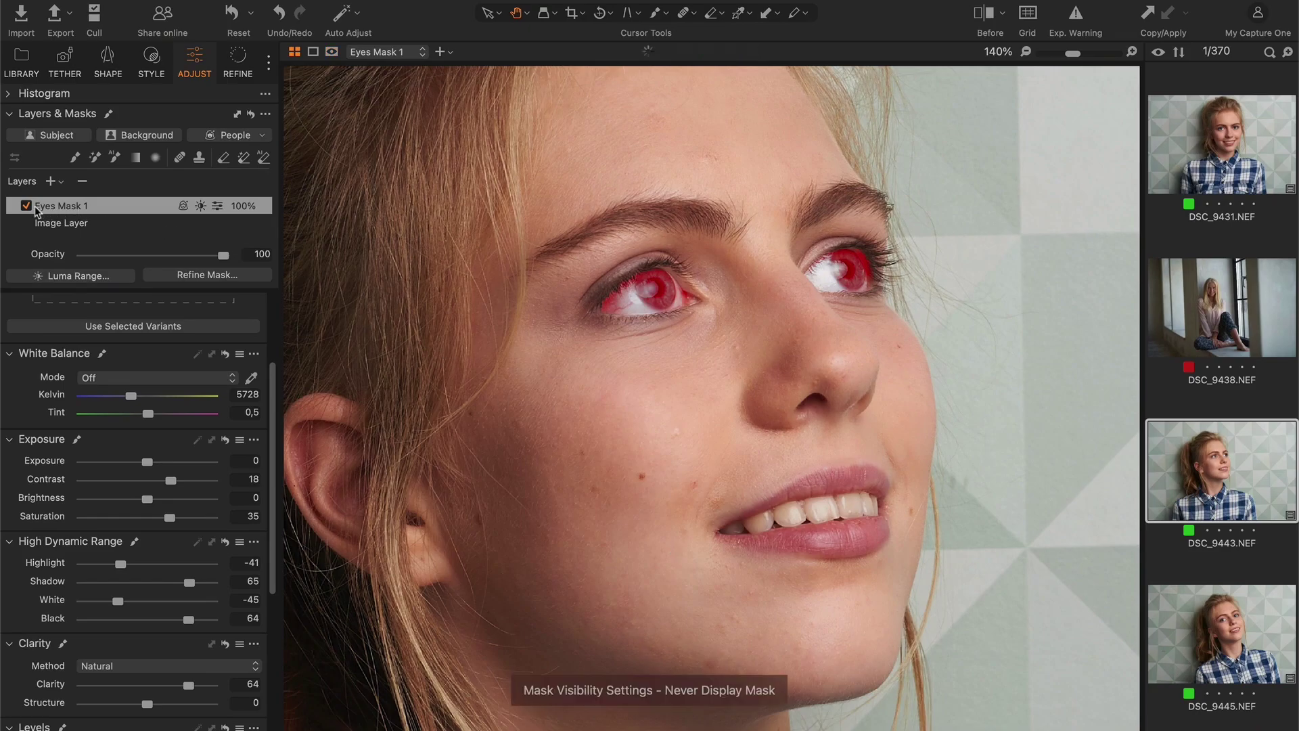
left_click(28, 209)
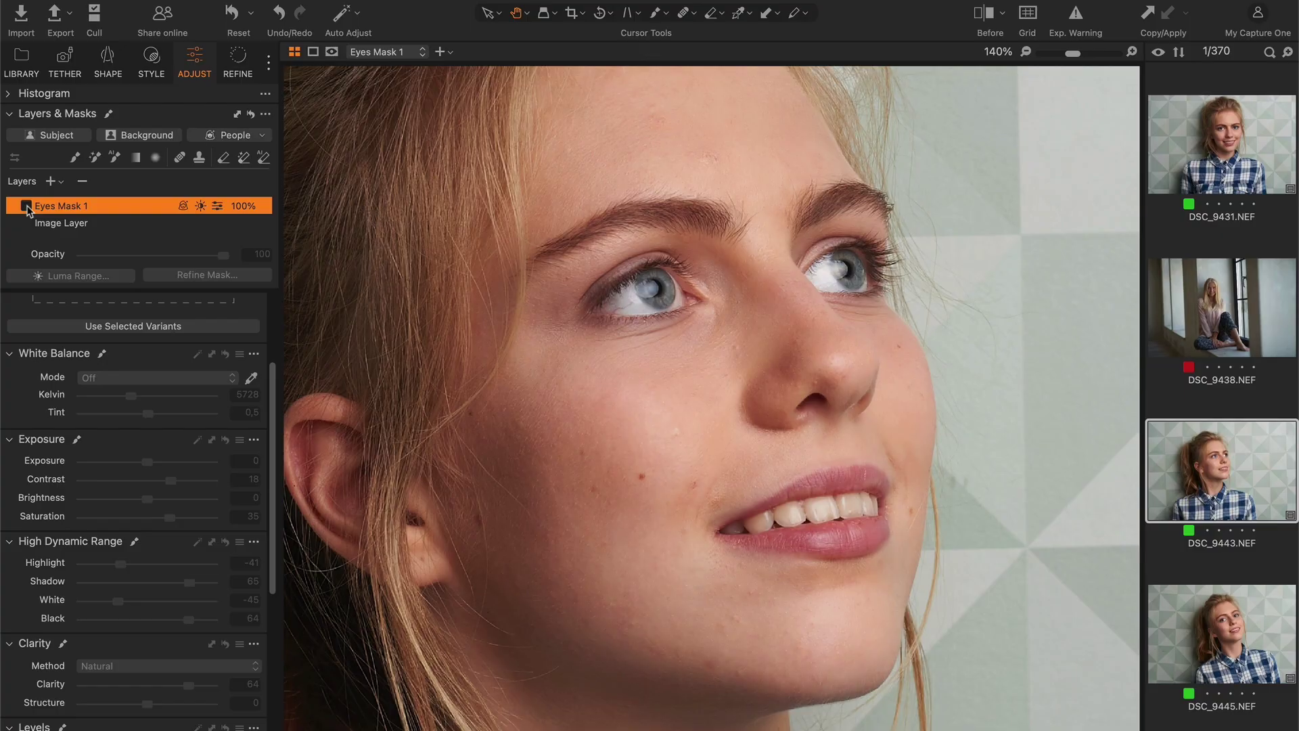
left_click(26, 205)
left_click(26, 206)
left_click(26, 205)
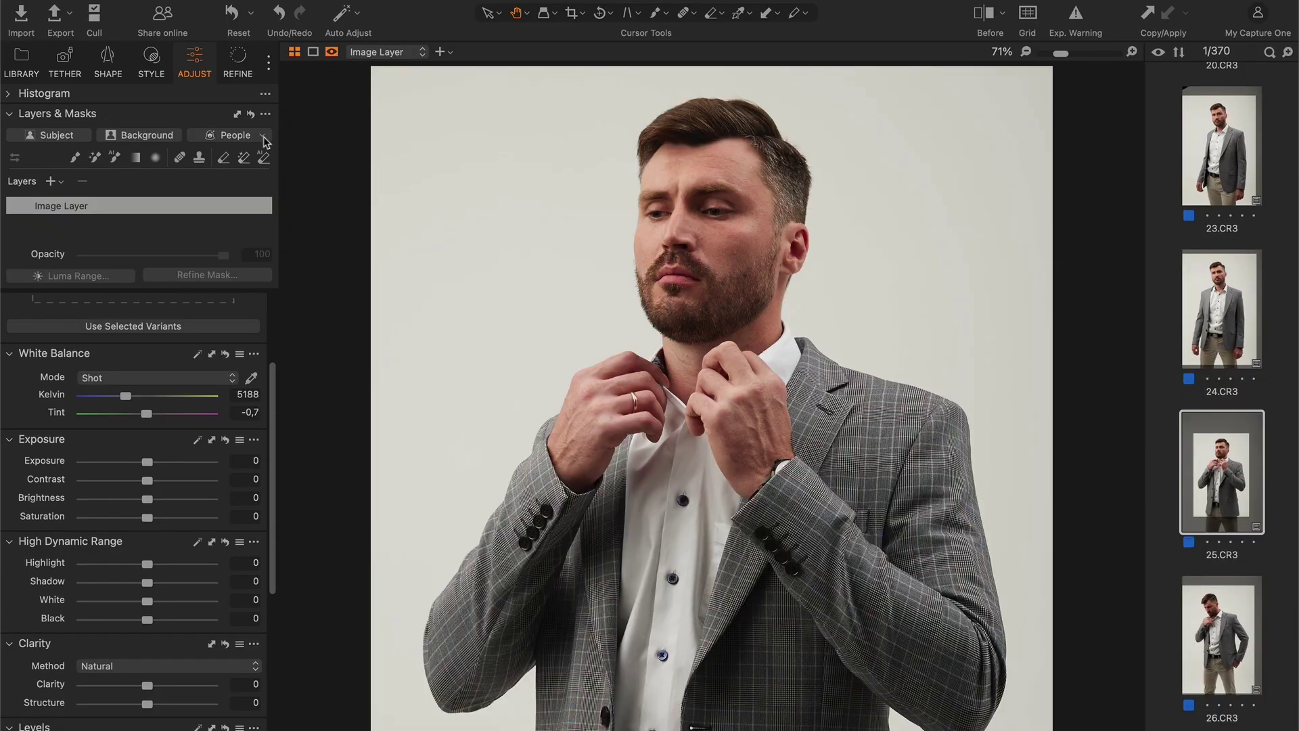
Step: Create a People mask of body skin, face skin, eyes, eyebrows, lips and hair
left_click(262, 155)
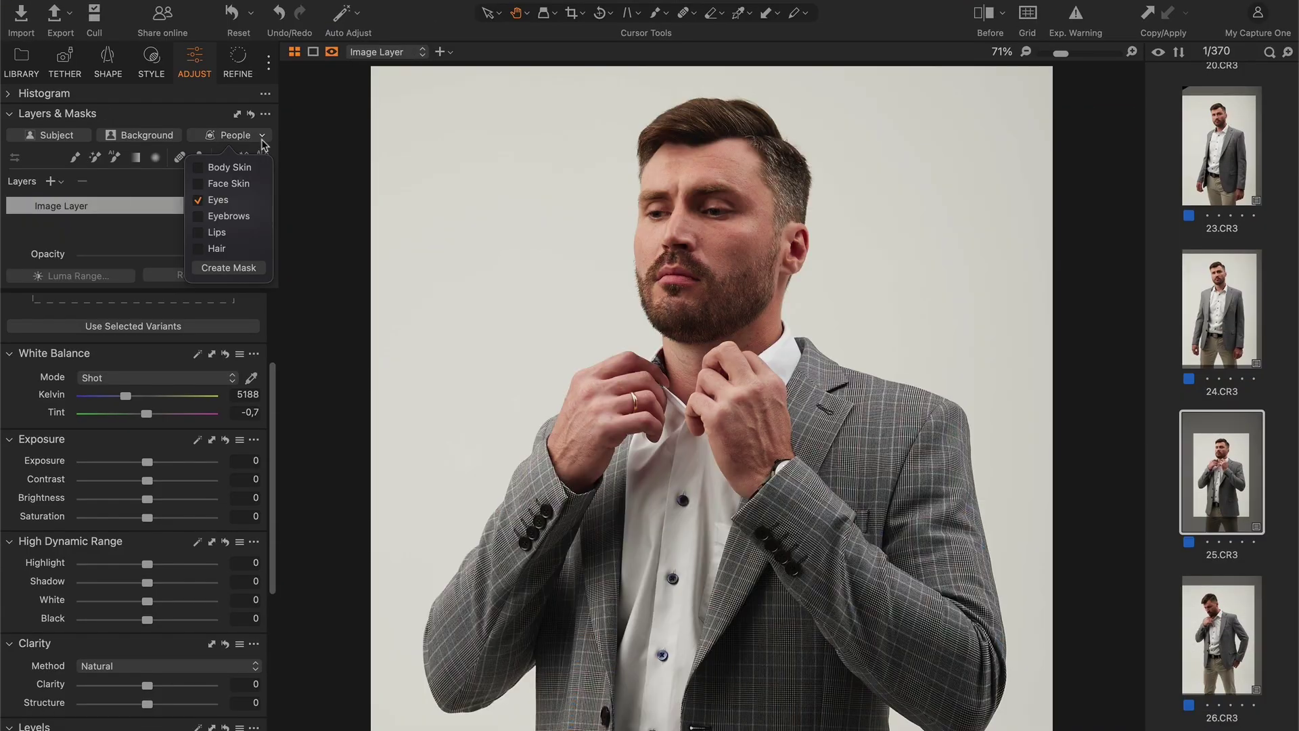
left_click(238, 170)
left_click(228, 187)
left_click(219, 218)
left_click(212, 233)
left_click(215, 249)
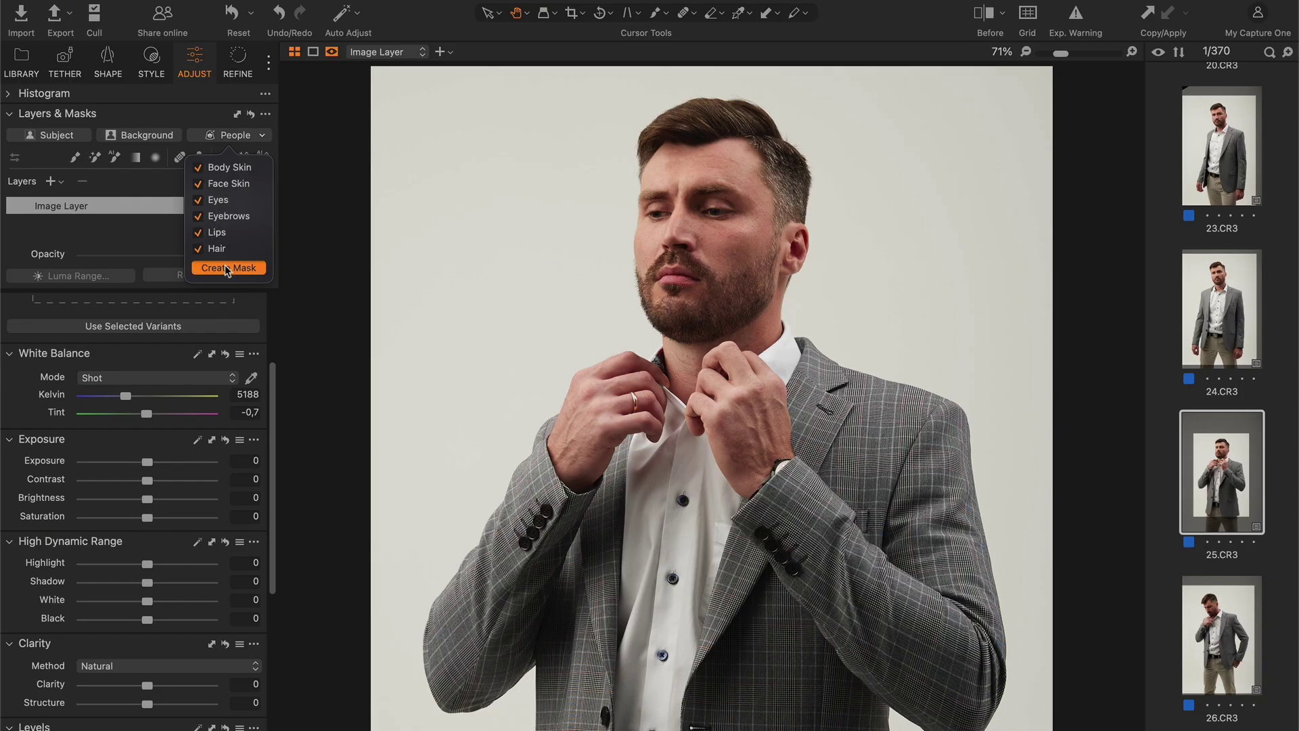
left_click(227, 268)
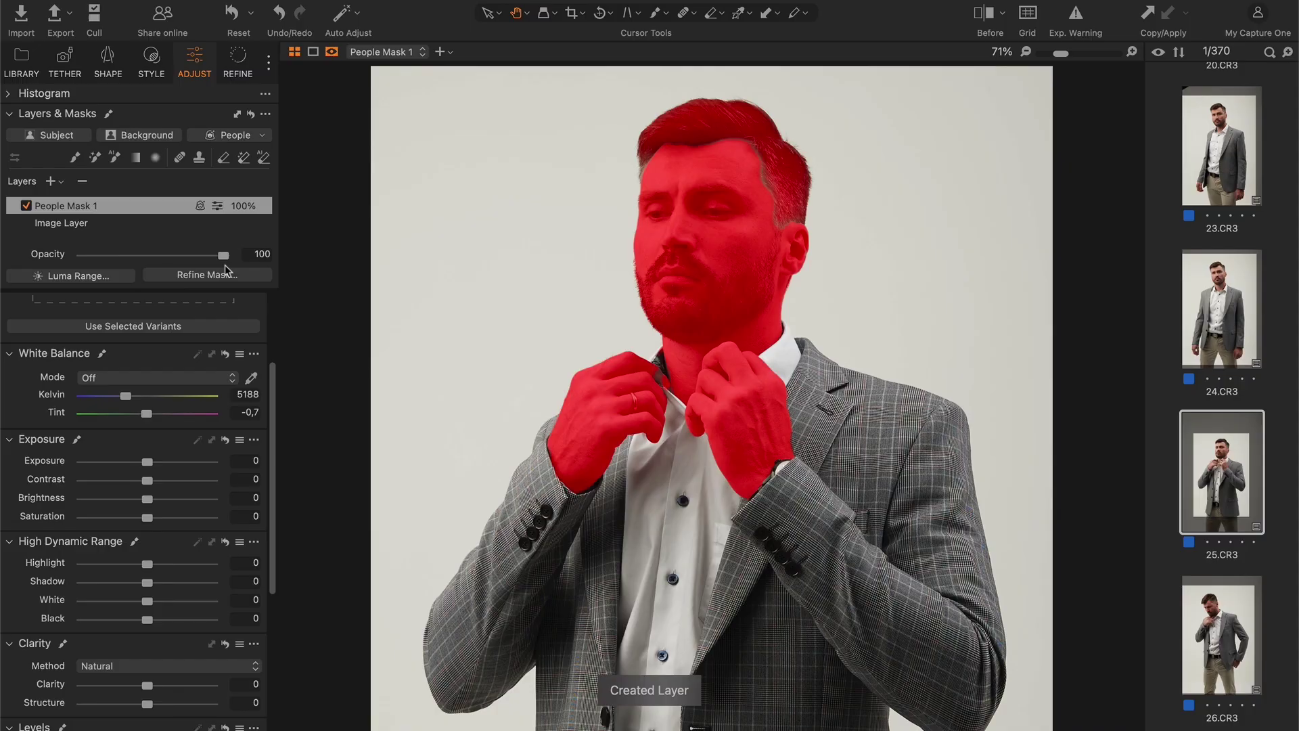
scroll(720, 127, "up", 5)
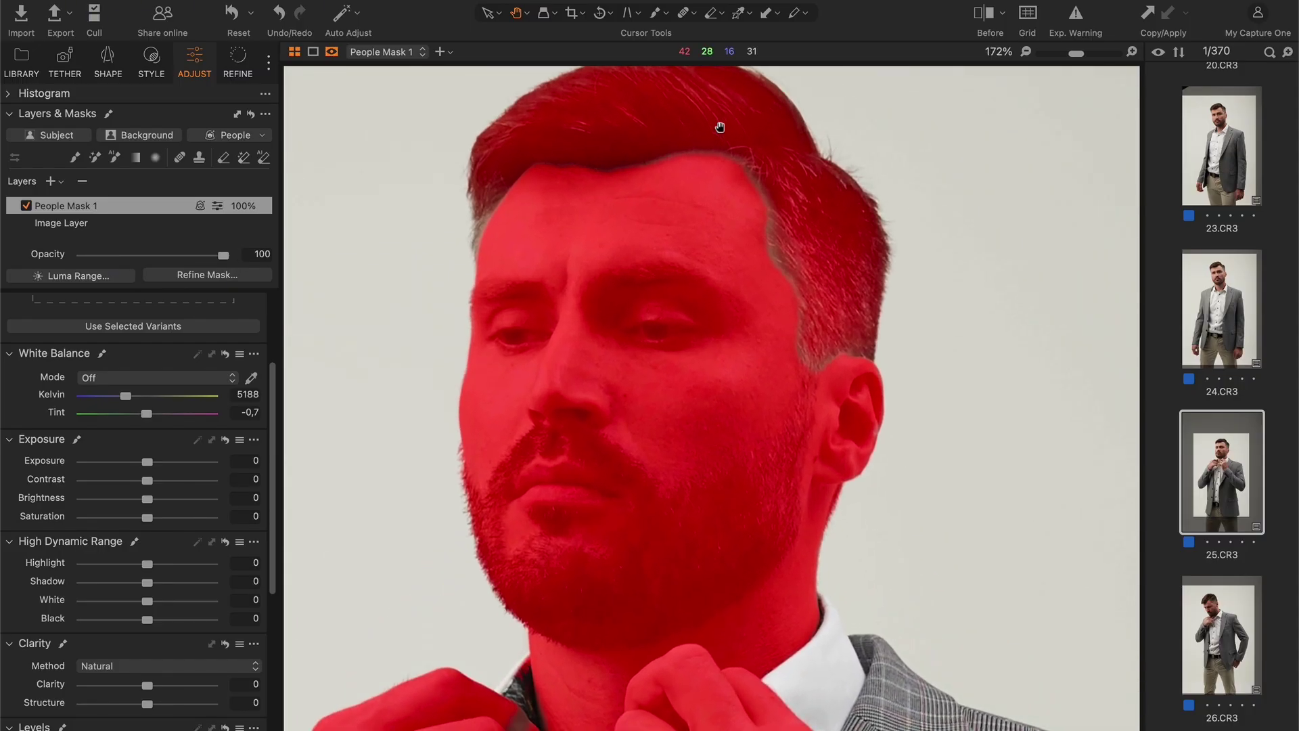
scroll(720, 127, "down", 4)
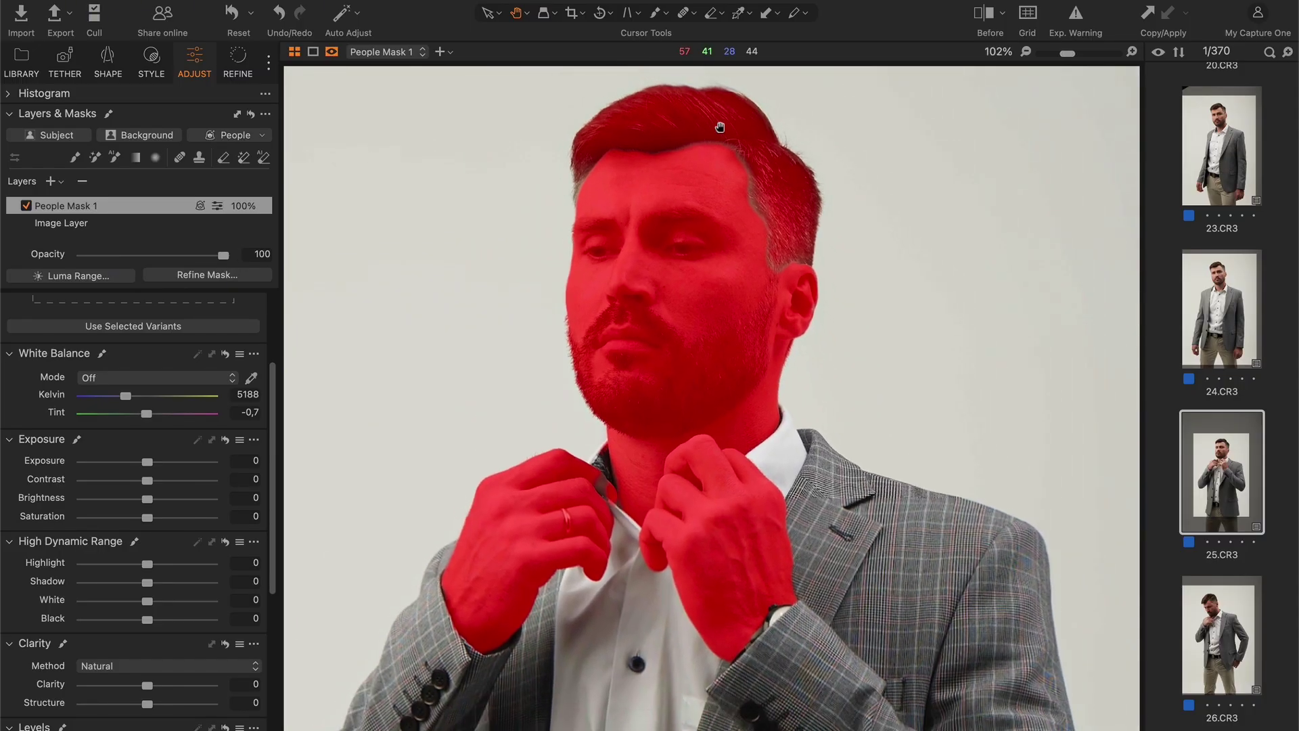
Step: Refine People Mask 1, feather it with radius 10, and invert it
right_click(112, 206)
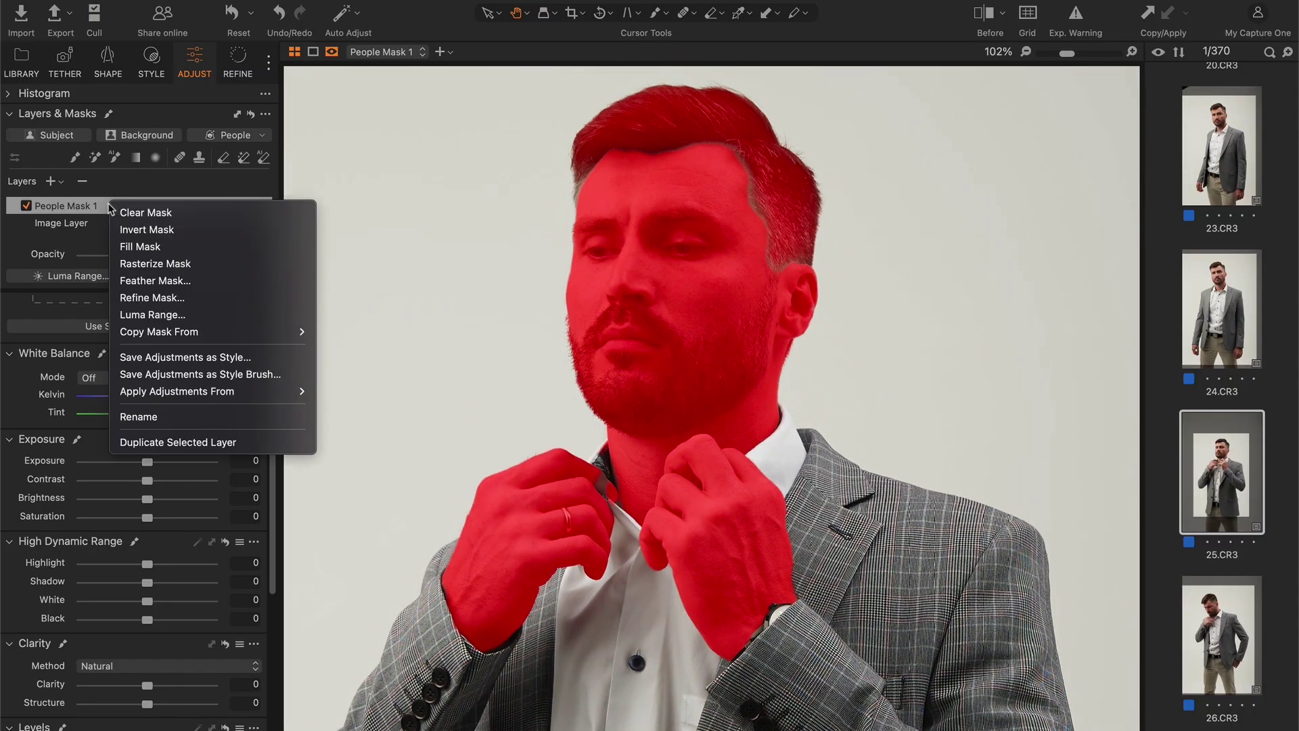
left_click(215, 303)
left_click(590, 441)
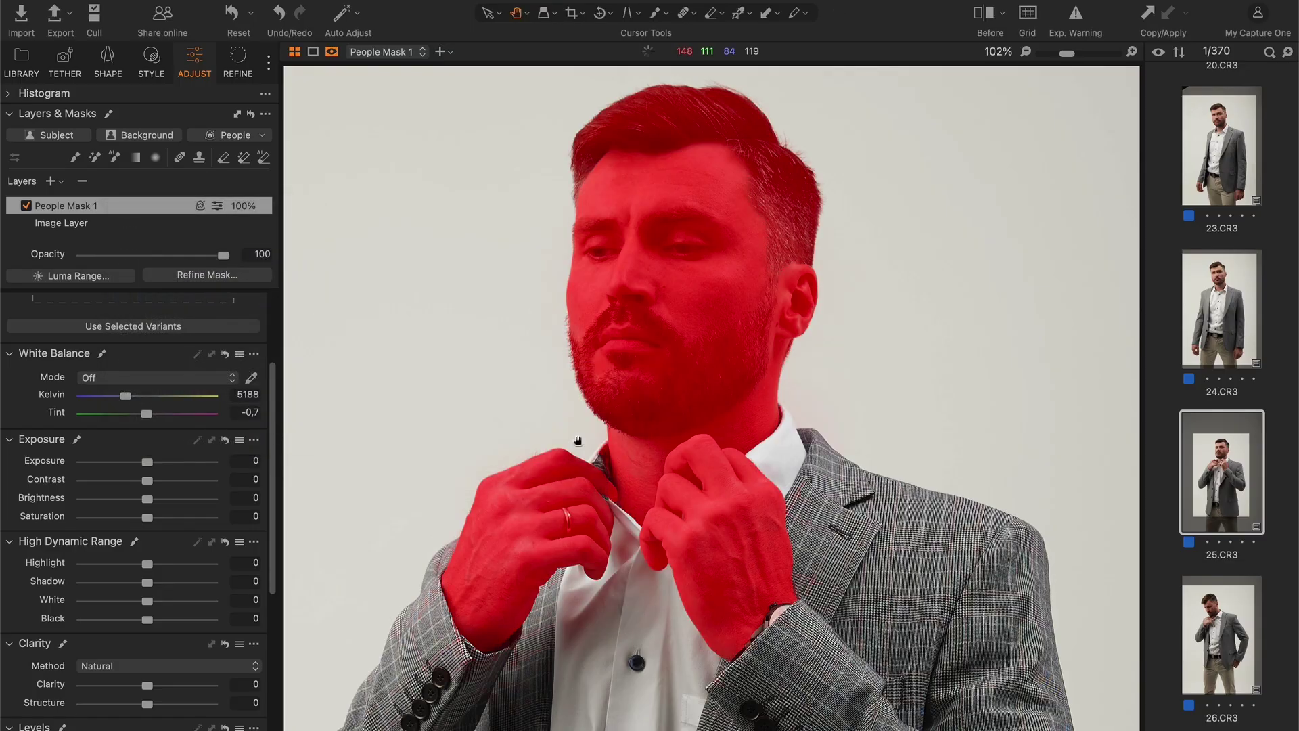
right_click(138, 209)
left_click(214, 279)
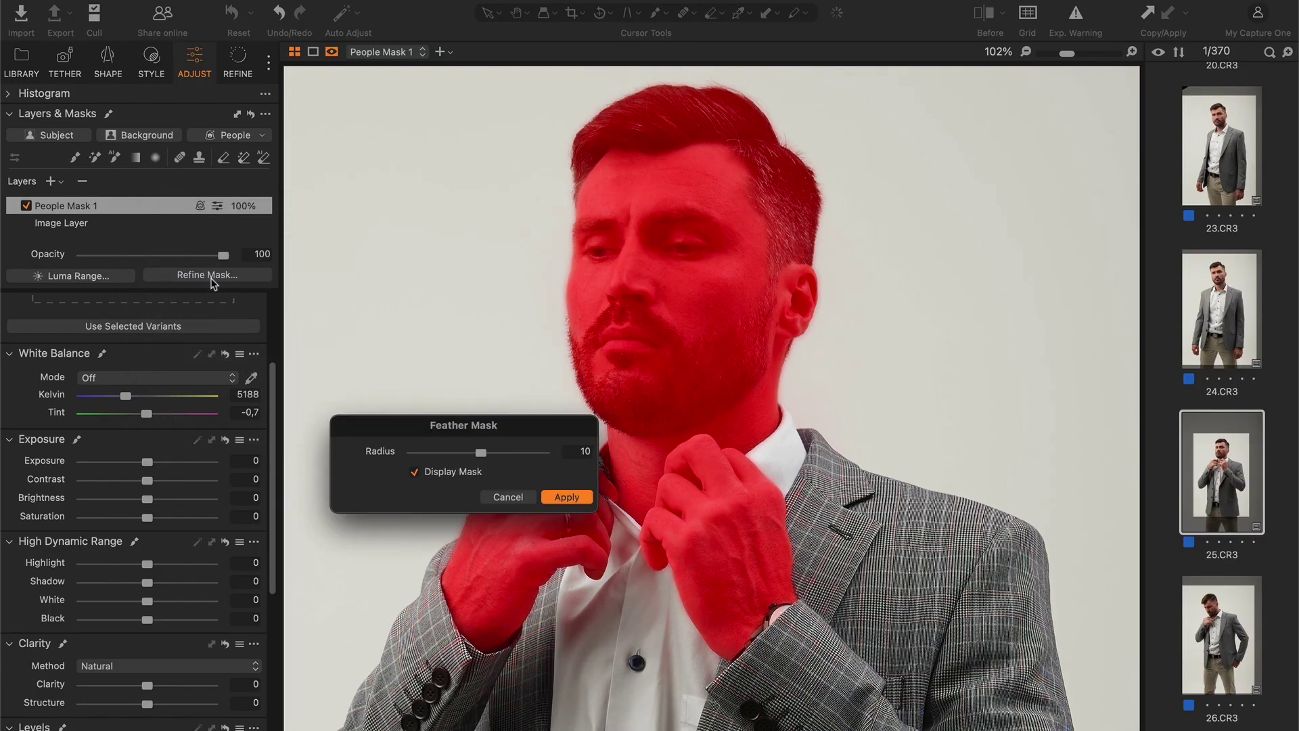
left_click(567, 497)
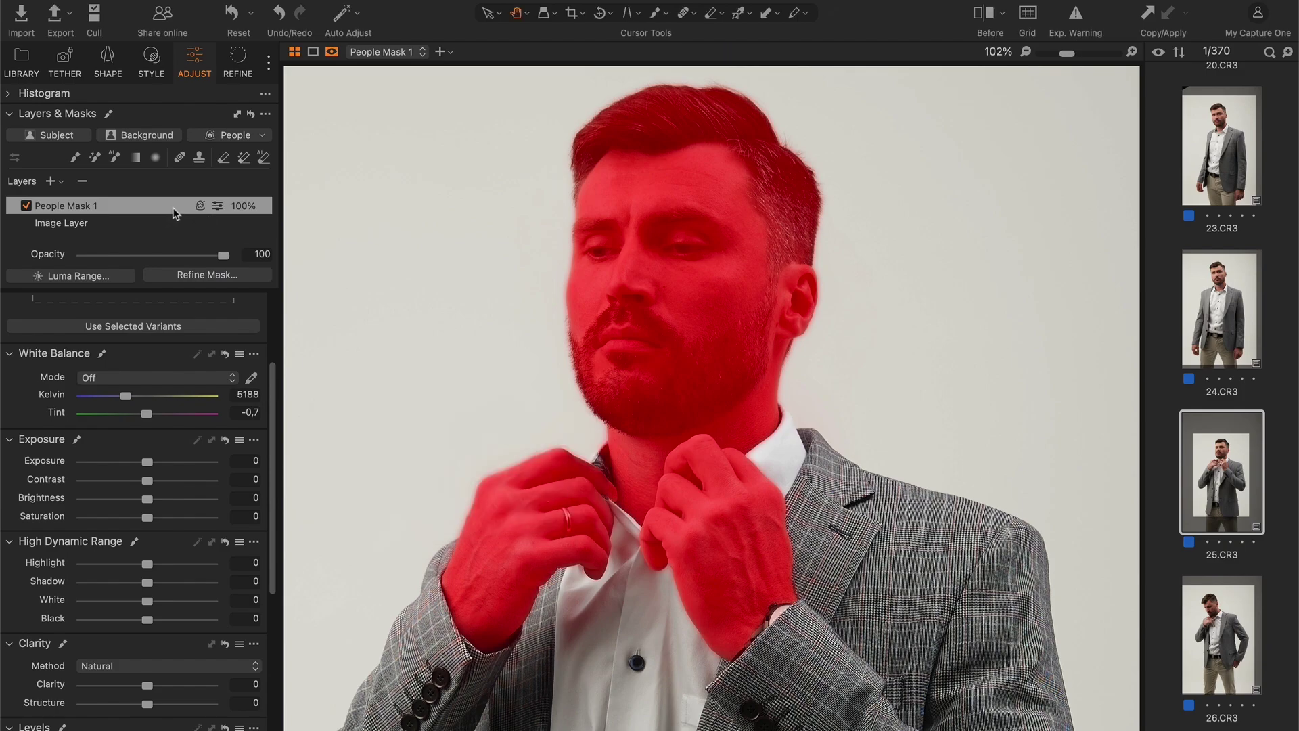
right_click(155, 204)
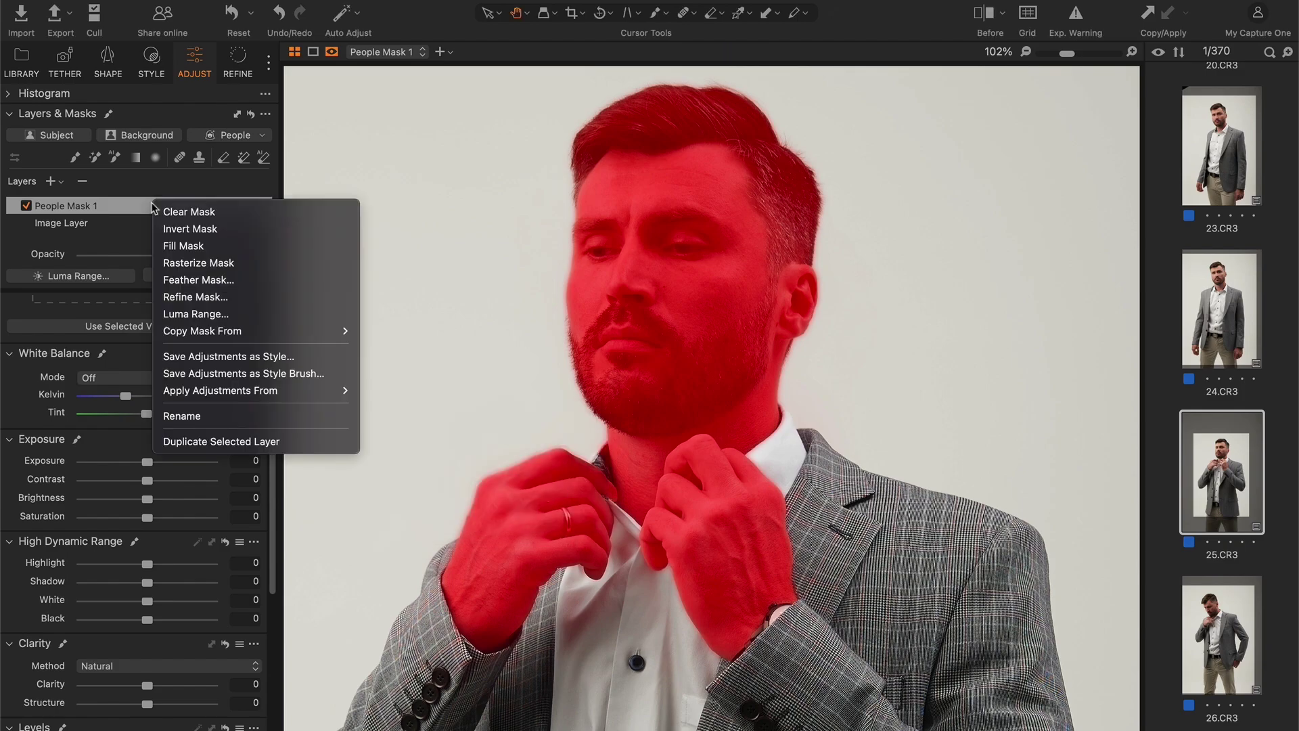
left_click(194, 230)
double_click(479, 359)
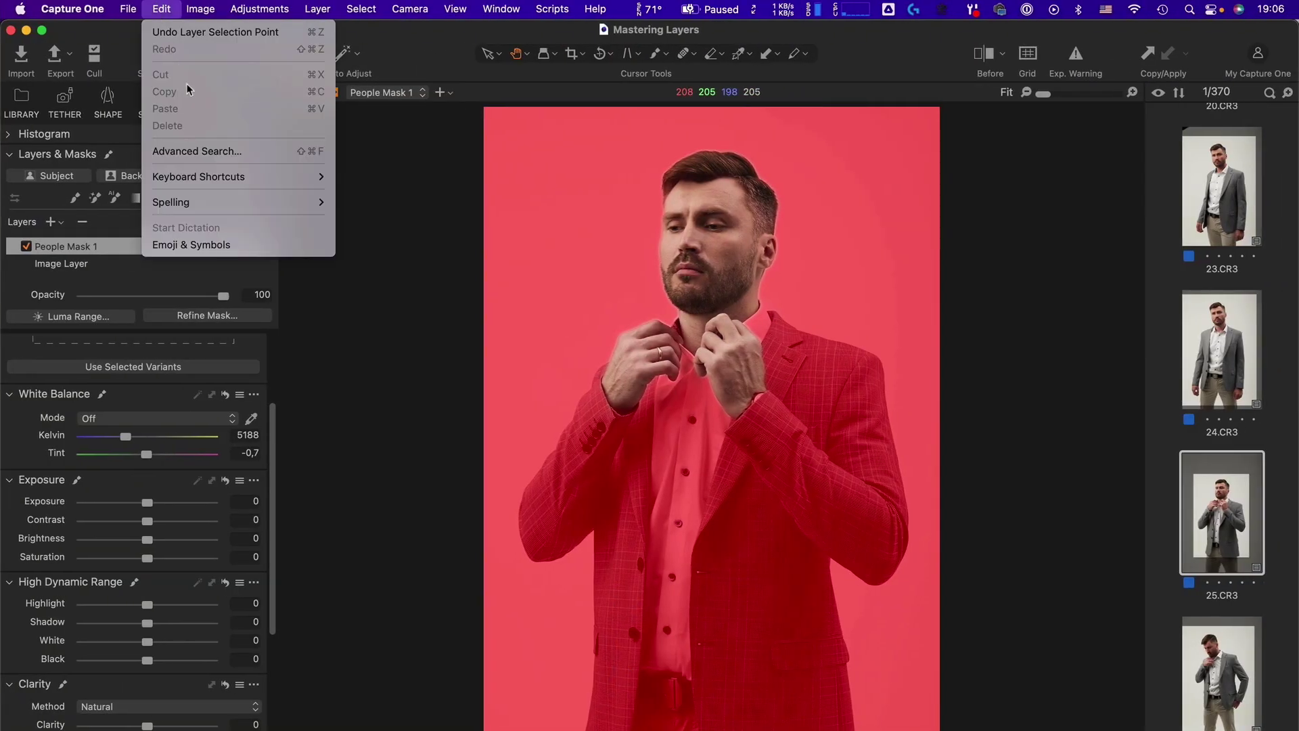
Step: Assign Shift+M to the Layer > Mask People command in the keyboard shortcut editor
mouse_move(188, 181)
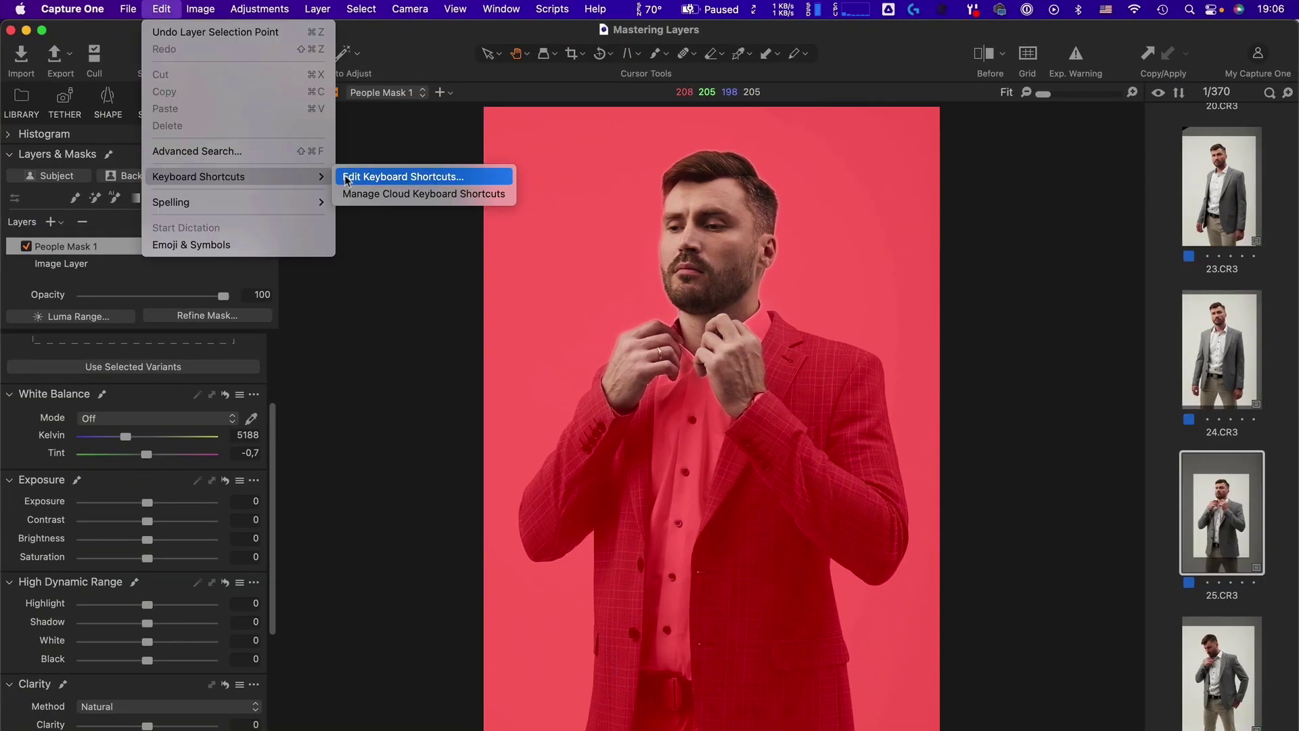
left_click(371, 177)
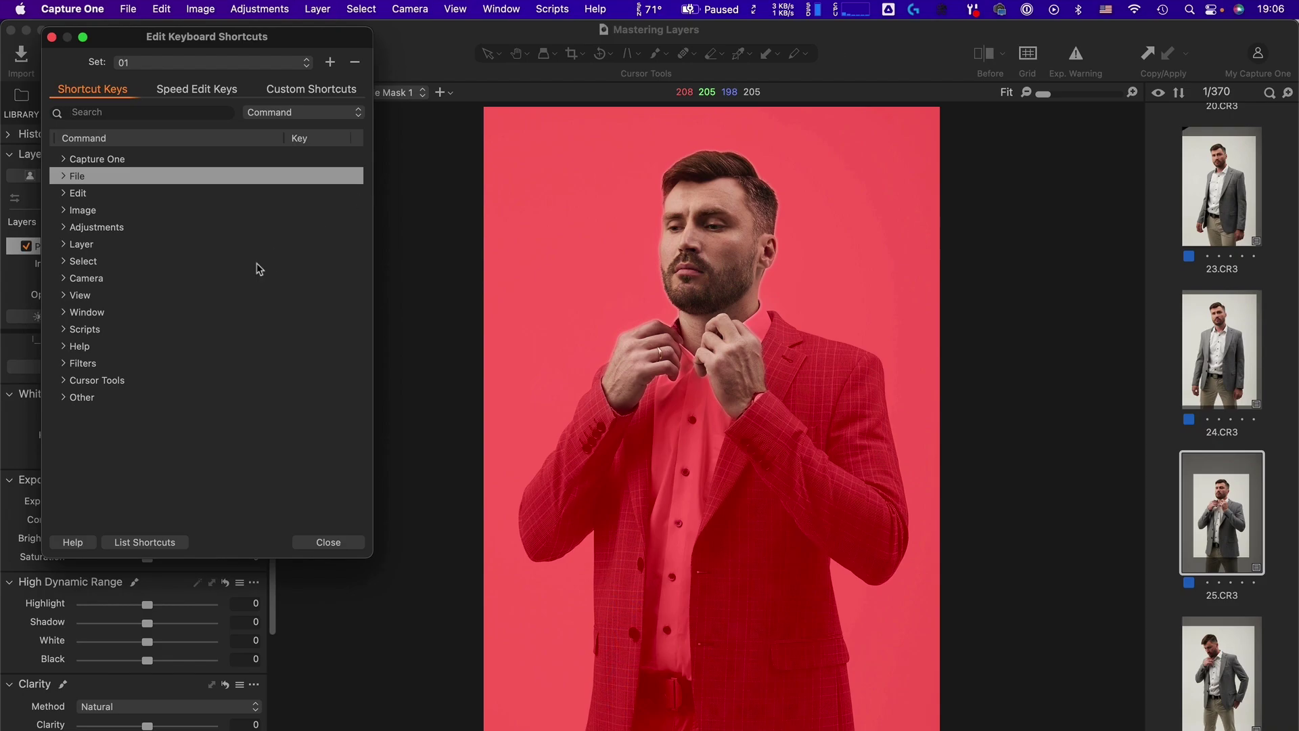
left_click(64, 245)
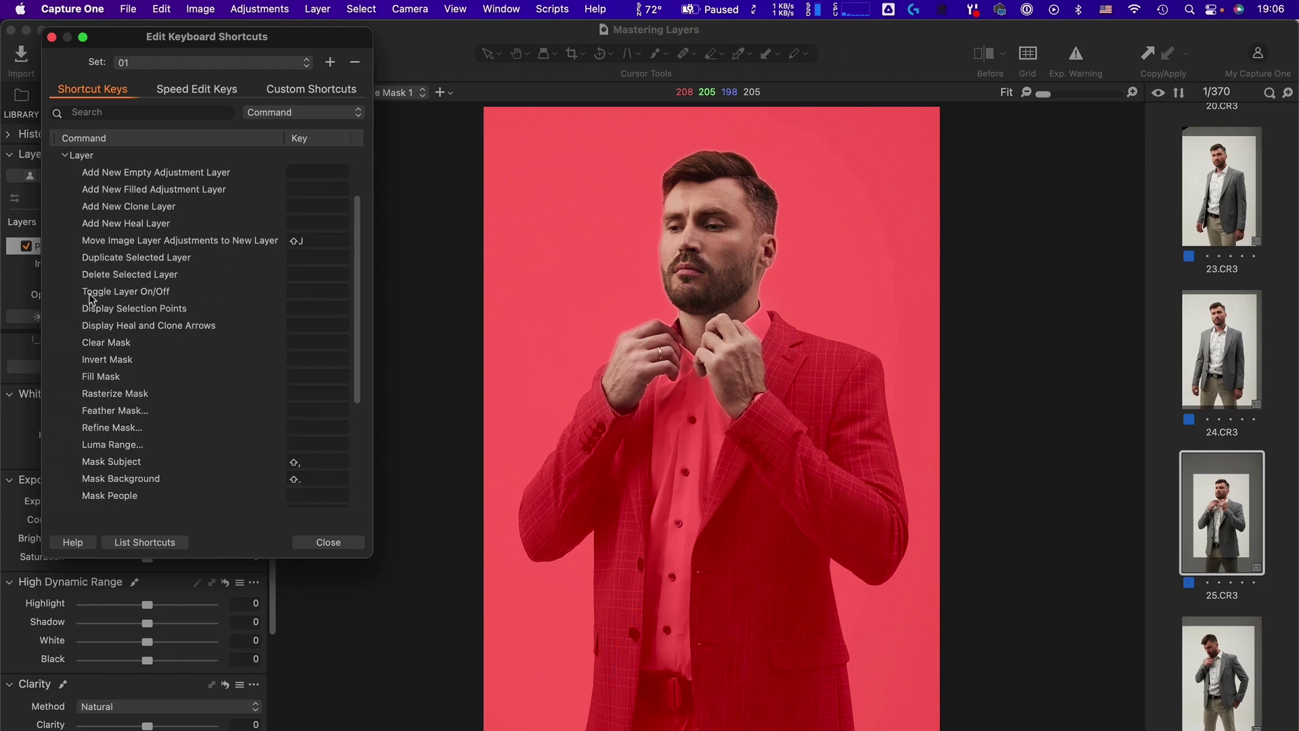
scroll(238, 385, "down", 3)
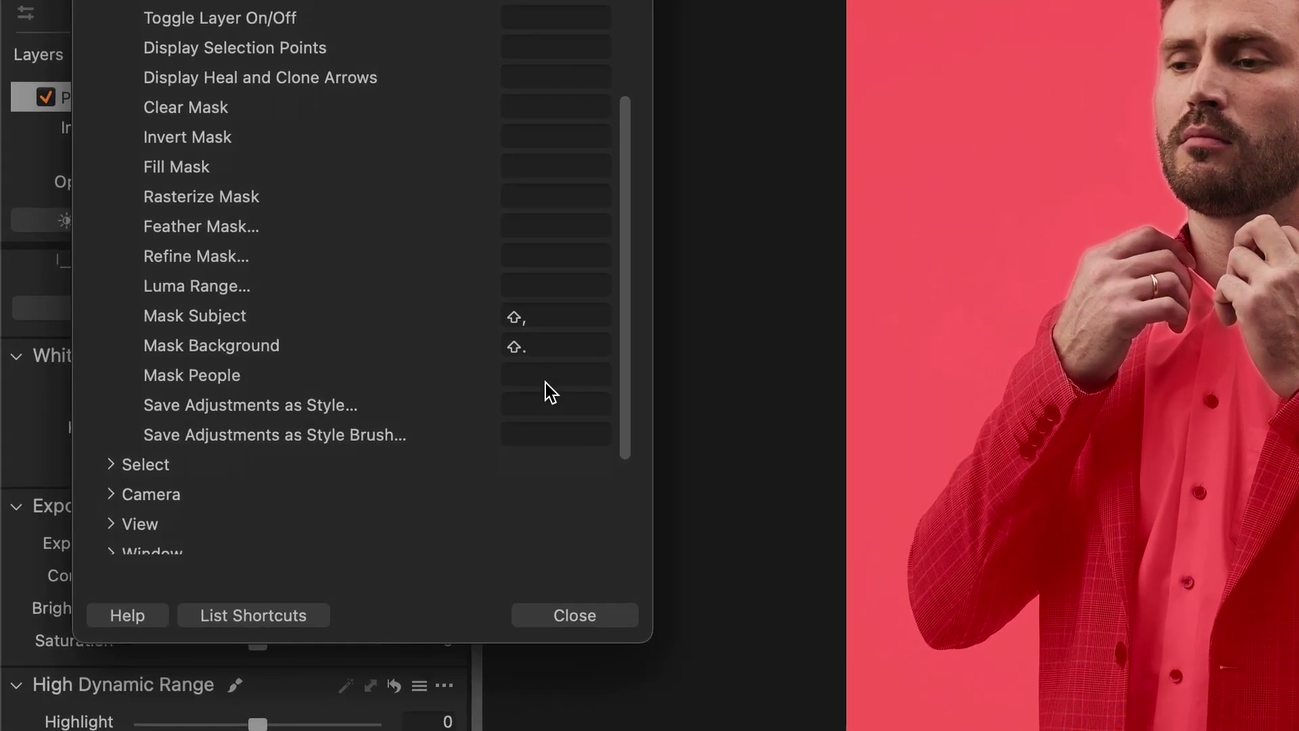
left_click(546, 379)
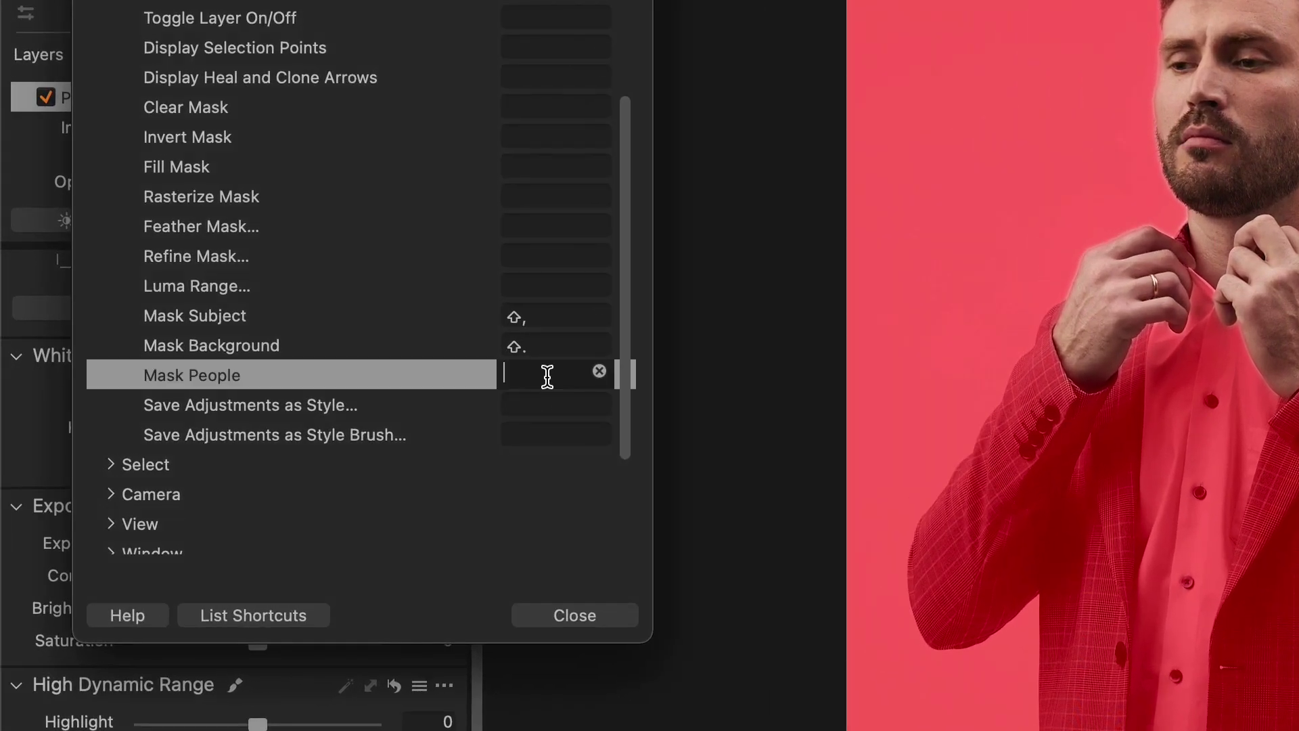
key("shift+m")
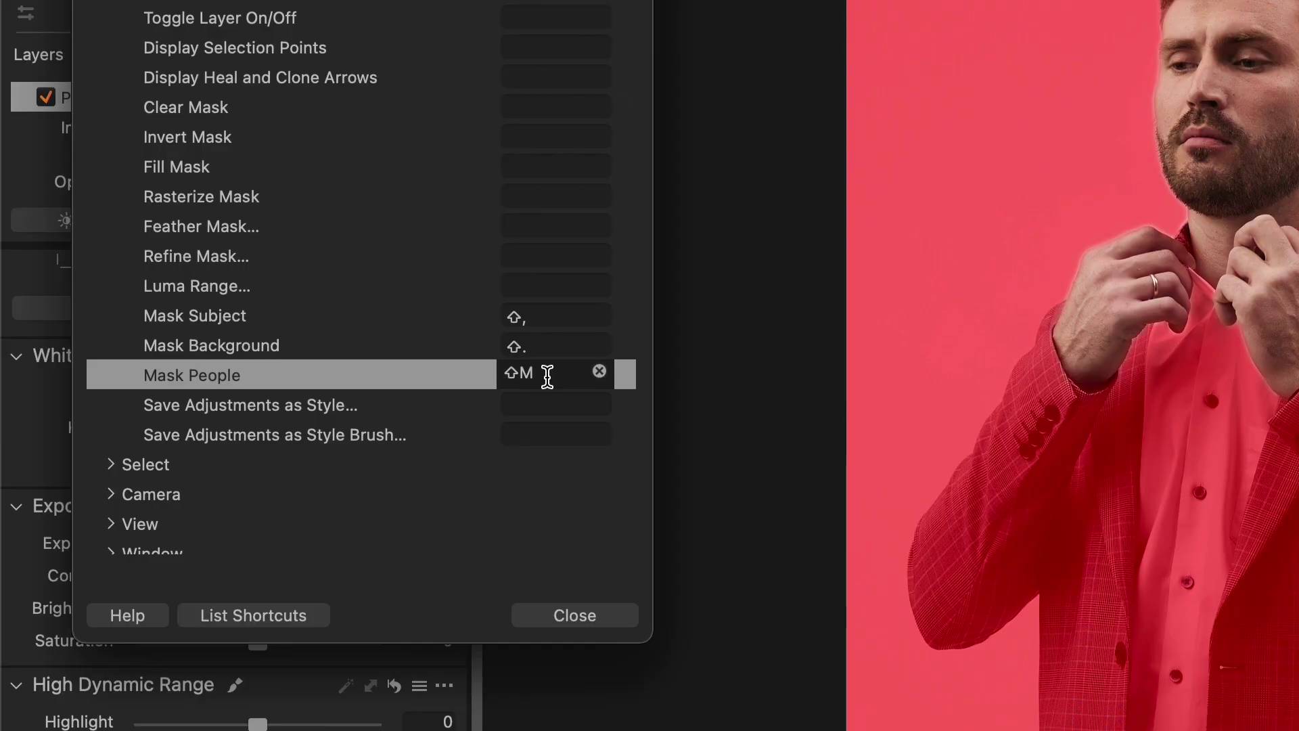
left_click(561, 613)
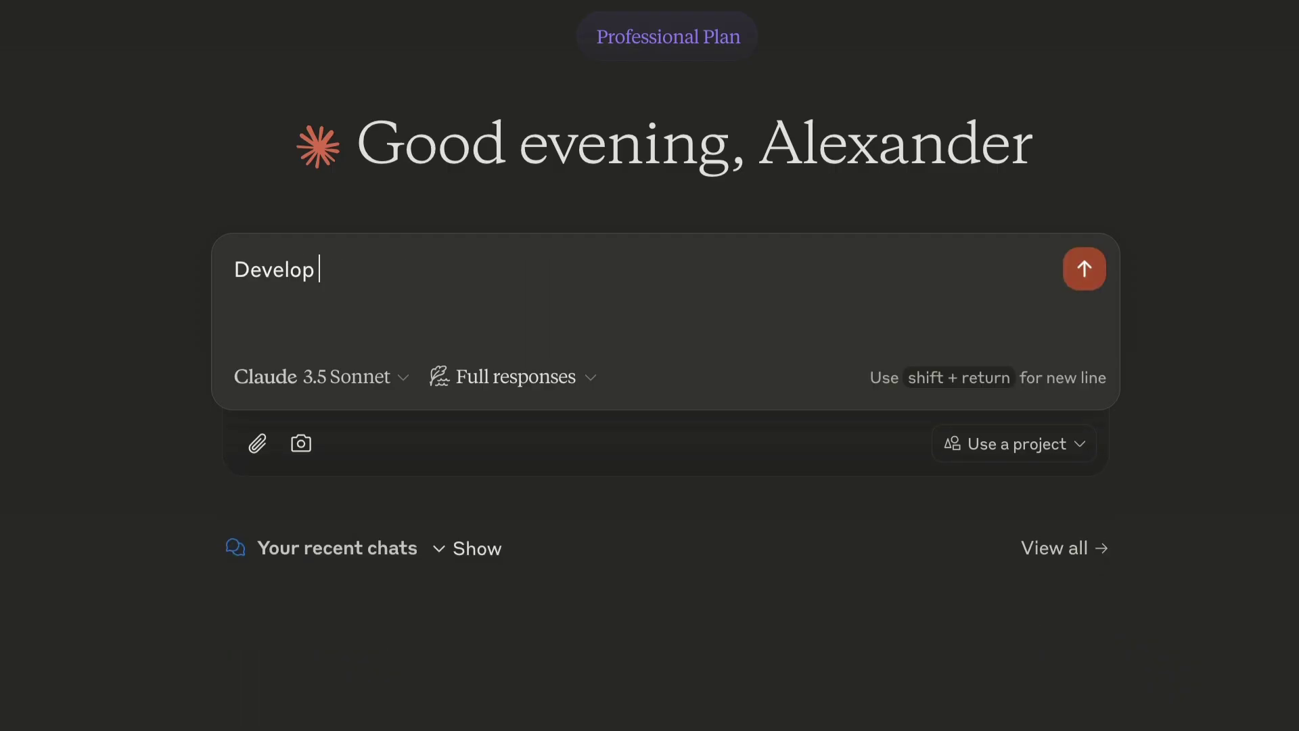
Step: Write the Claude prompt asking for an Apple Script that applies Shift + M to all selected Capture One images
type("an Apple Script fo")
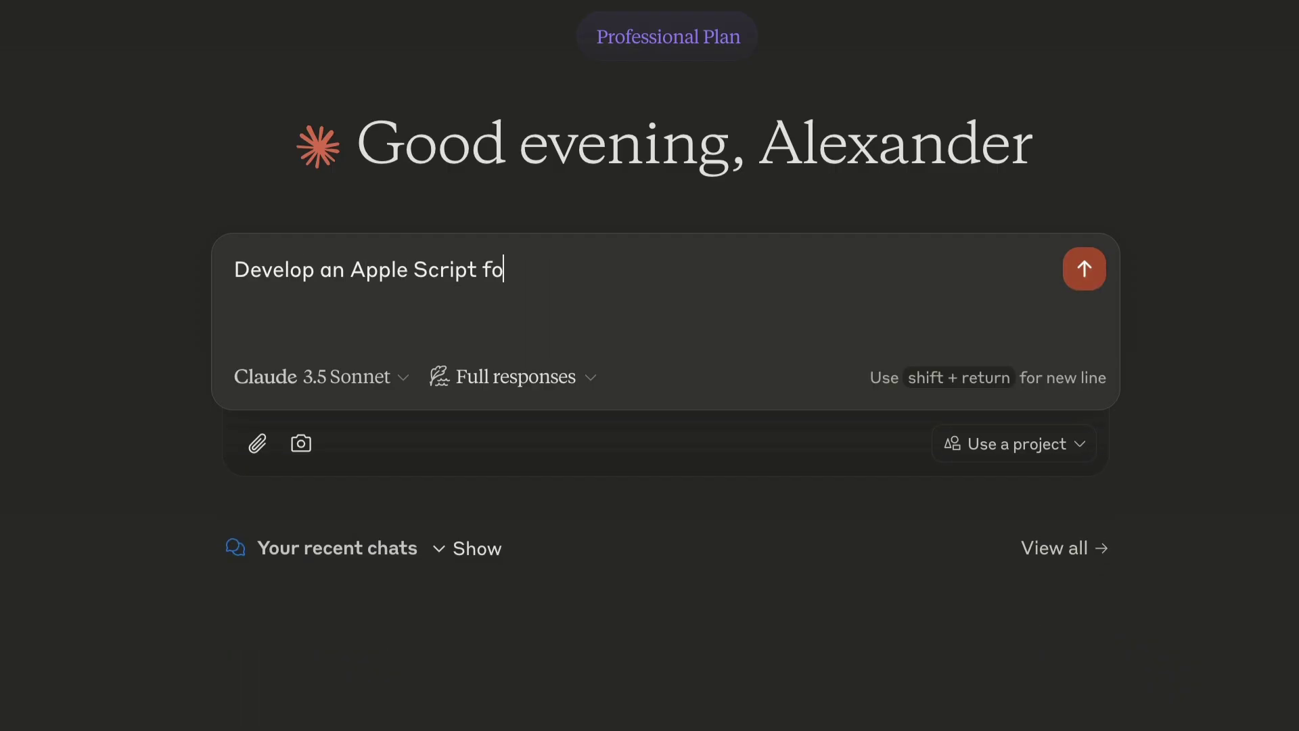
type("r Capture One software that us")
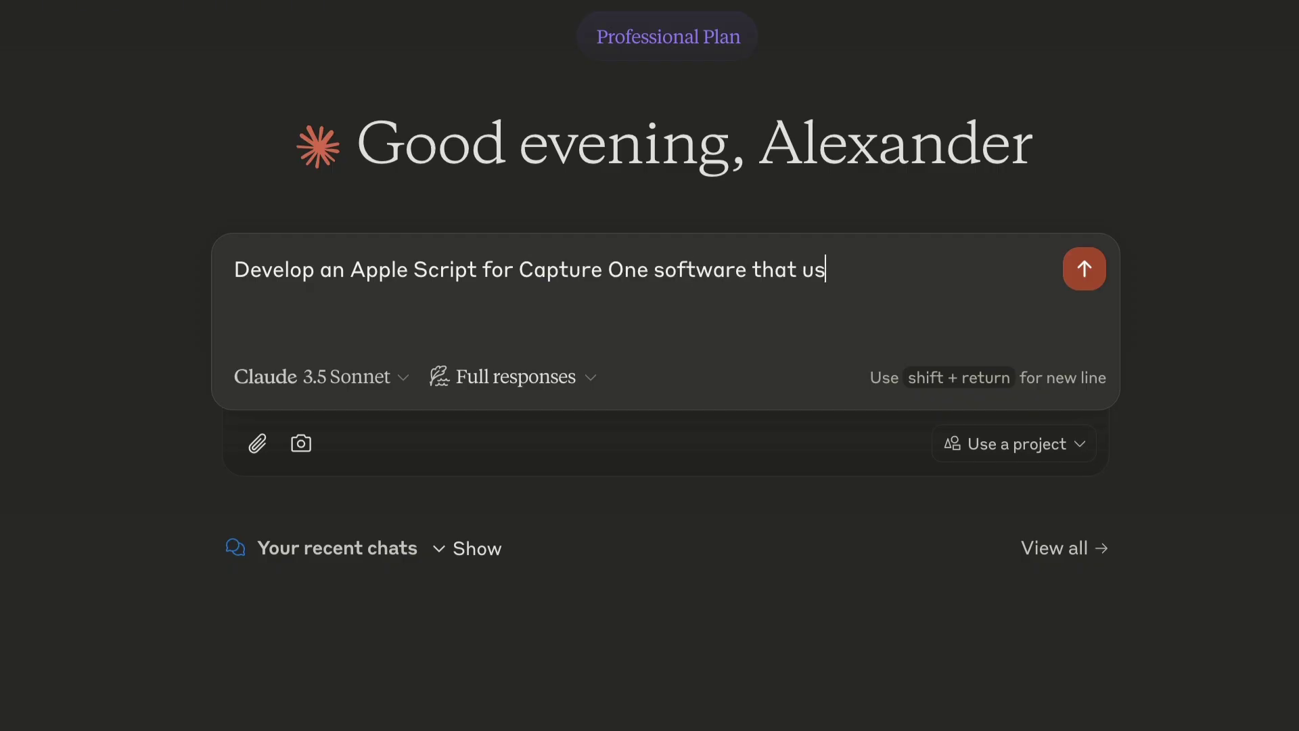
type("es Shift + M shortcut on all")
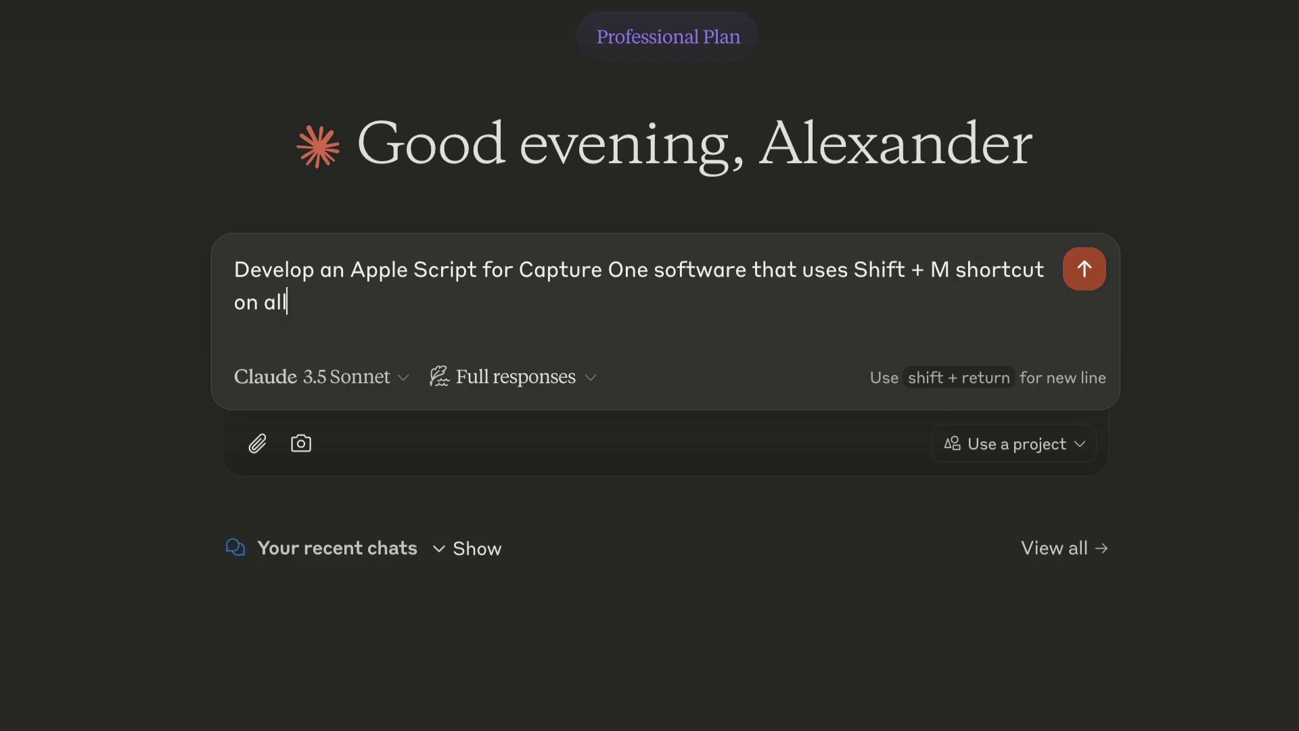
type(" selected images. Than the sc")
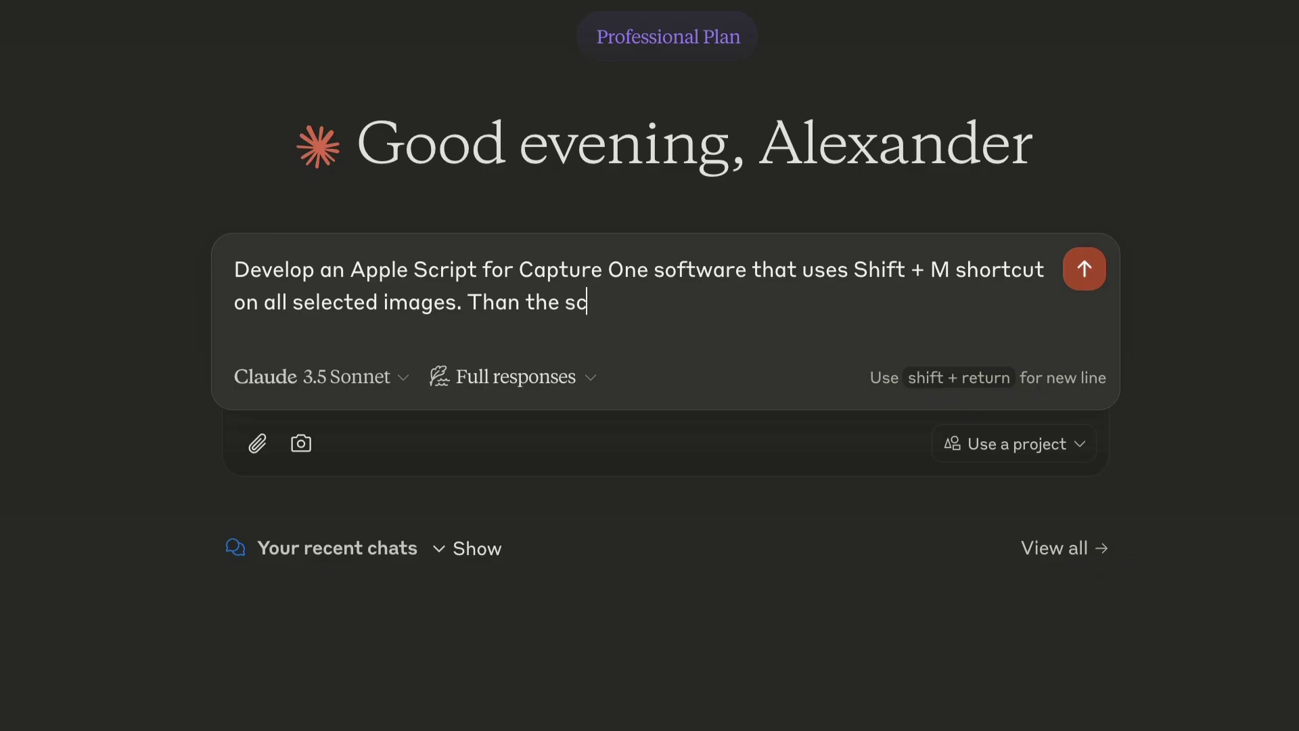
type("ript should rename the mask on")
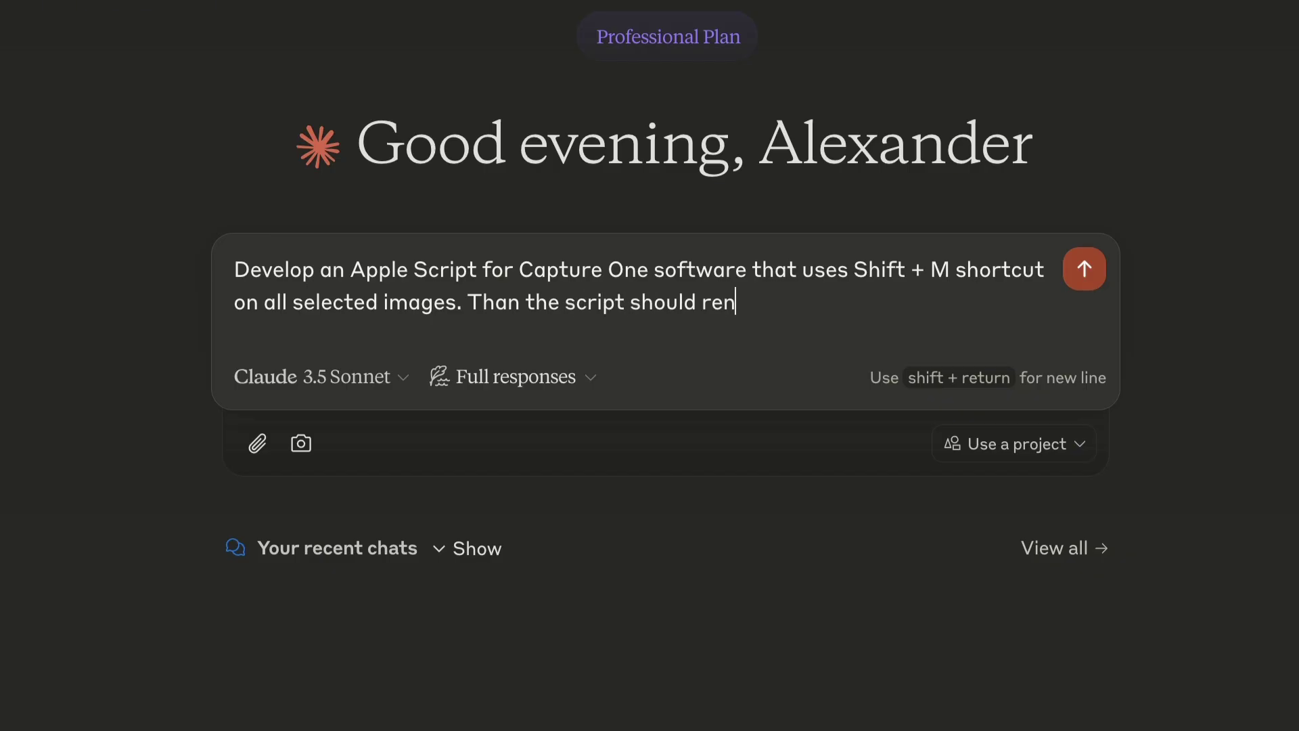